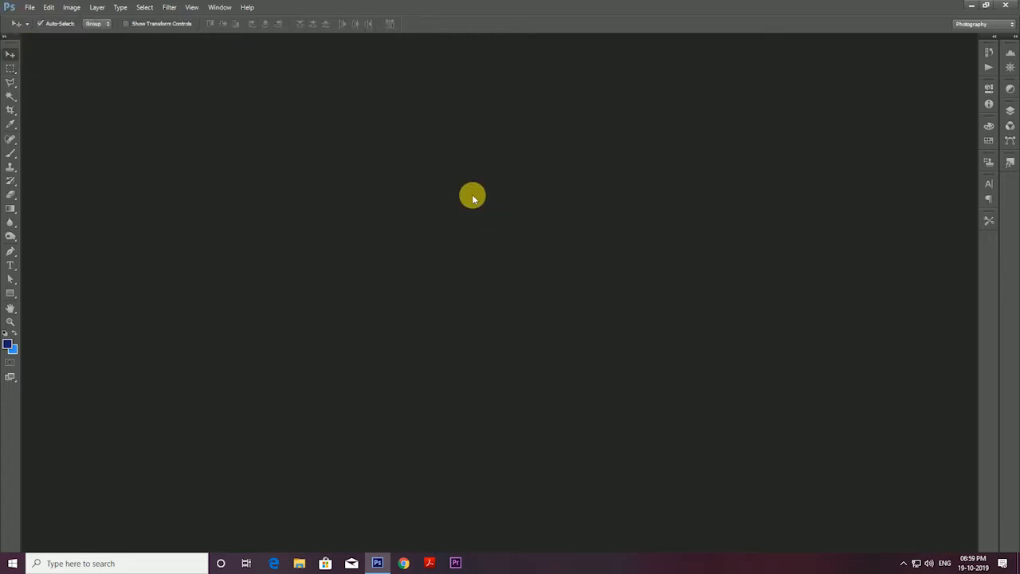
Create a new RGB document 36 inches wide and 12 inches high at 299.999 pixels/inch with a white background.
key(ctrl+n)
click(603, 186)
click(598, 203)
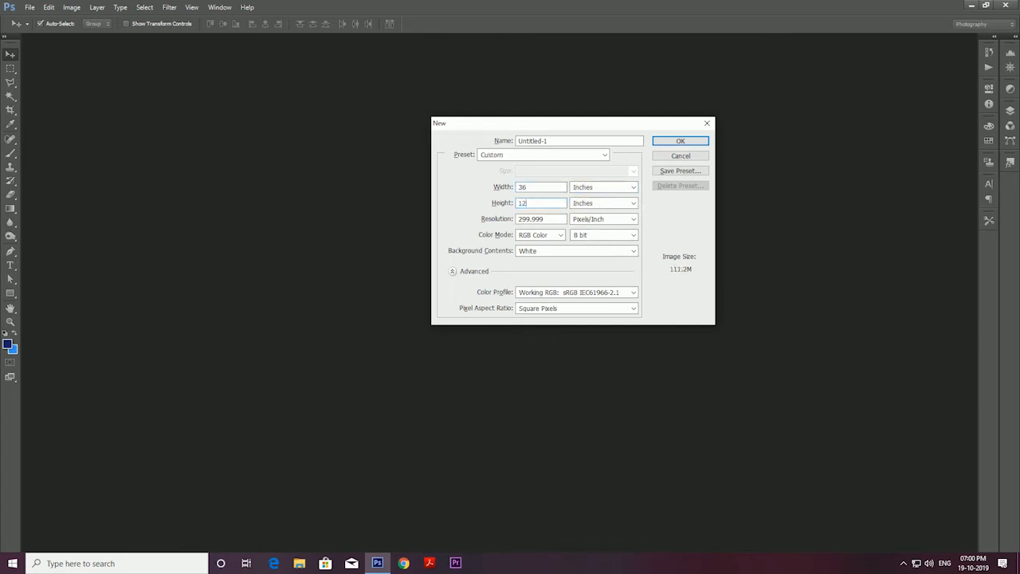
key(Return)
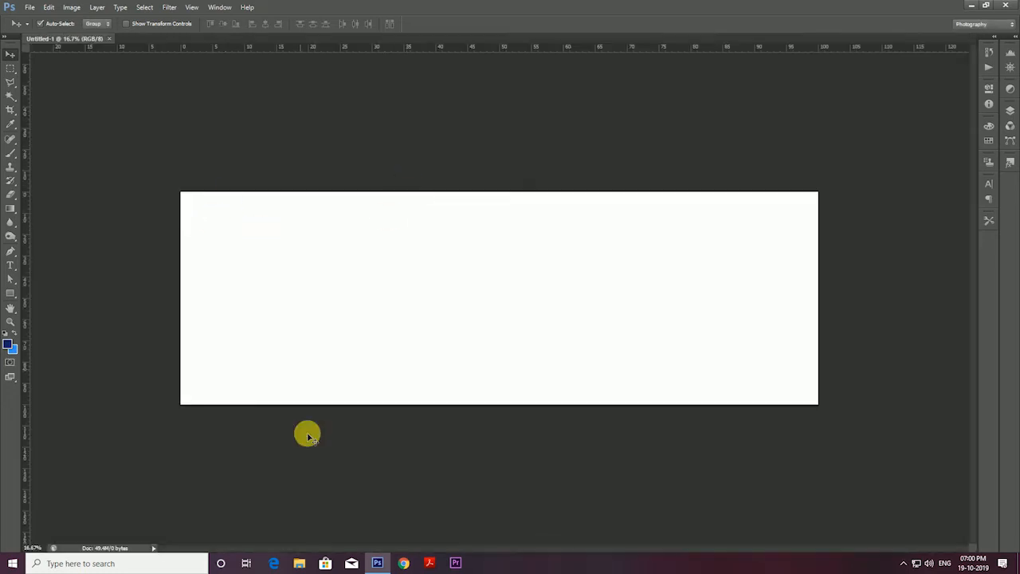
Switch to File Explorer and open attractive-bangladesh-beautiful-2106463 from Photo_Editing > Background > Beautifull girl > Photos in Photoshop.
click(974, 5)
double_click(101, 343)
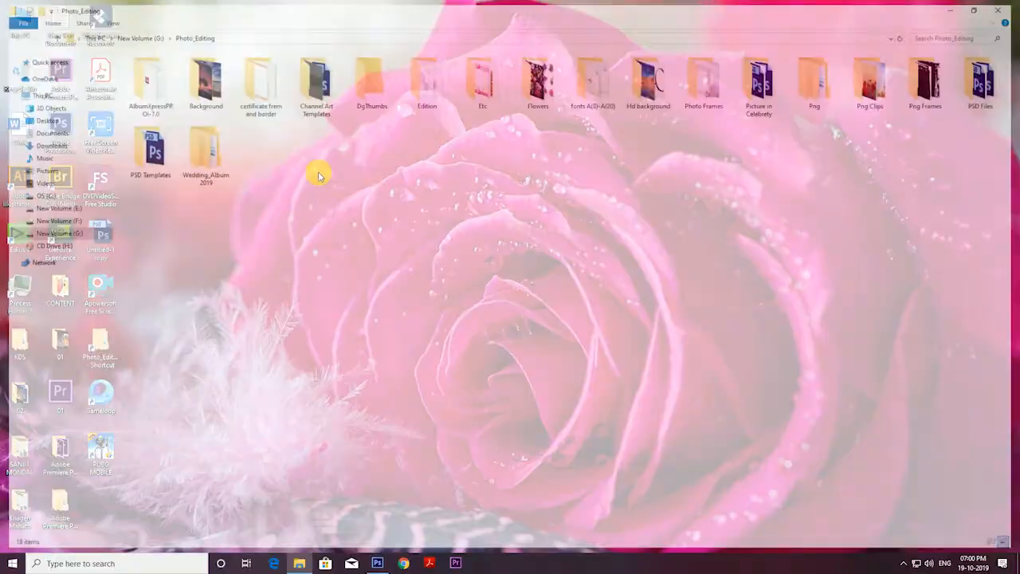
click(210, 76)
double_click(210, 75)
double_click(144, 73)
double_click(200, 73)
scroll(701, 334, down, 5)
scroll(691, 325, up, 5)
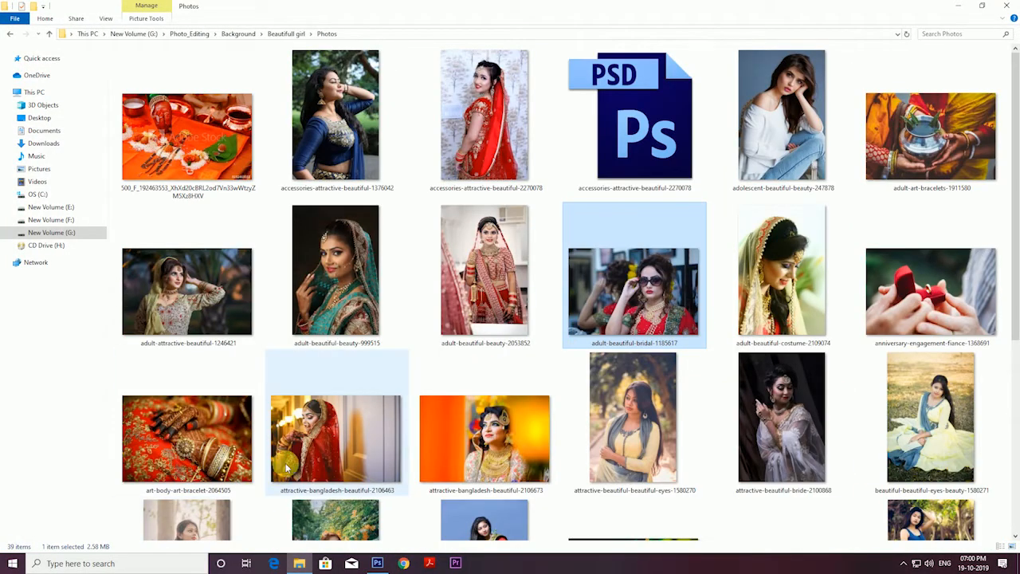
right_click(308, 448)
mouse_move(478, 236)
click(594, 248)
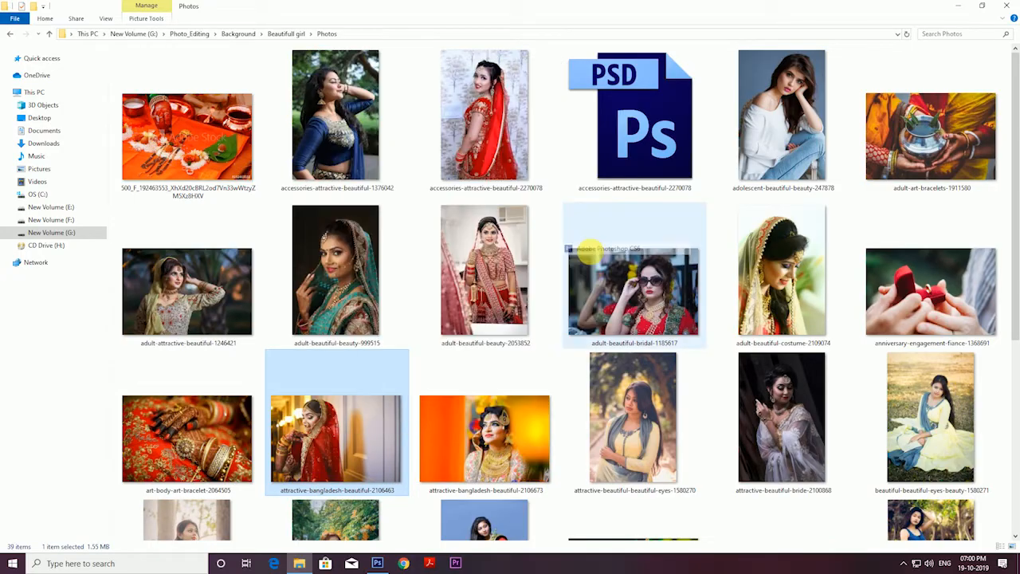
Copy the entire bride photo, close its file, and paste it near the middle of the blank album document.
key(ctrl+a)
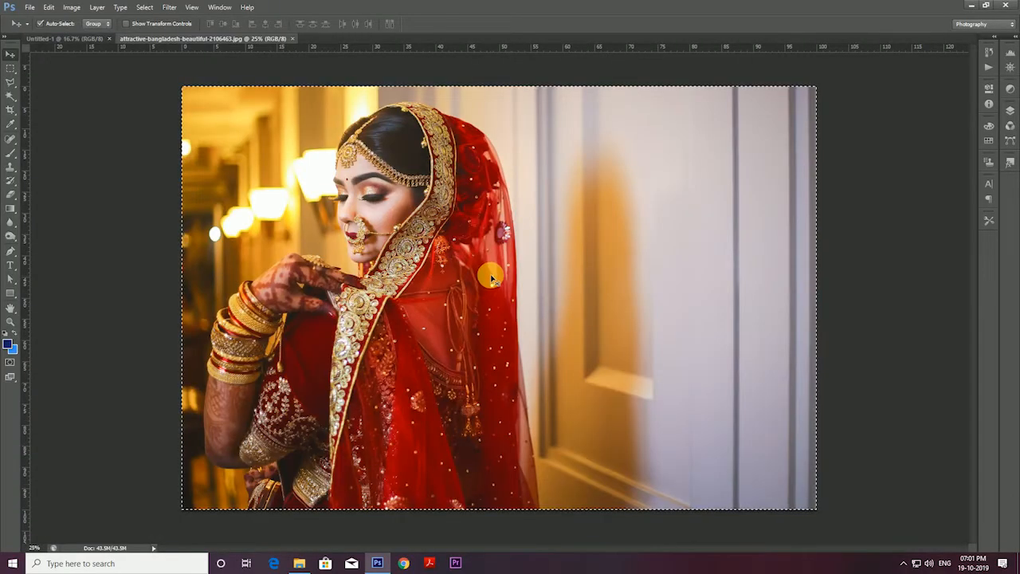
key(ctrl+c)
key(ctrl+w)
key(ctrl+v)
drag(504, 289, 493, 269)
Copy a rectangular patch of the photo's golden upper-left background to a new layer and hide the bride photo layer.
click(10, 69)
drag(278, 192, 339, 215)
right_click(339, 215)
click(367, 300)
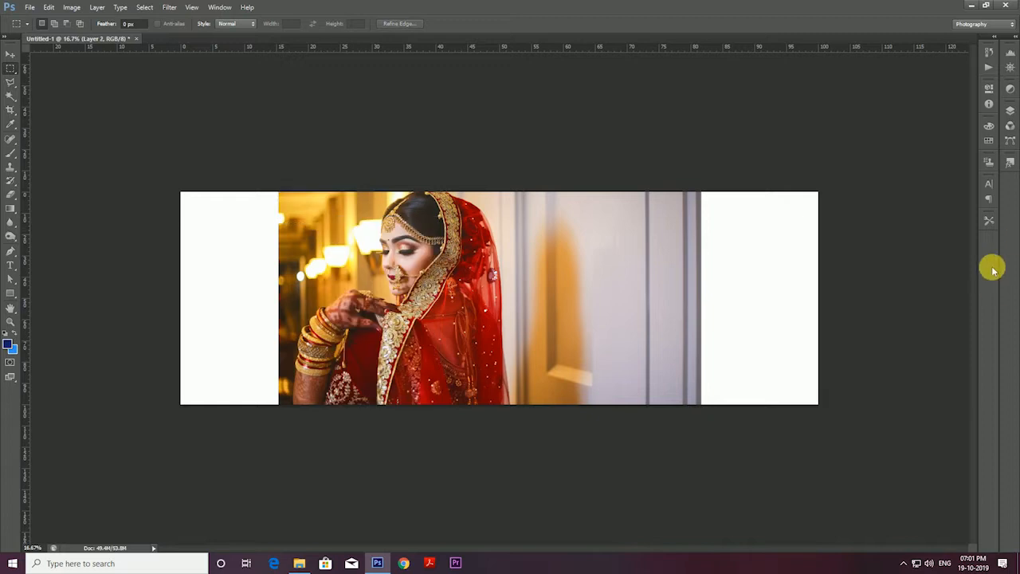
click(1011, 112)
click(890, 112)
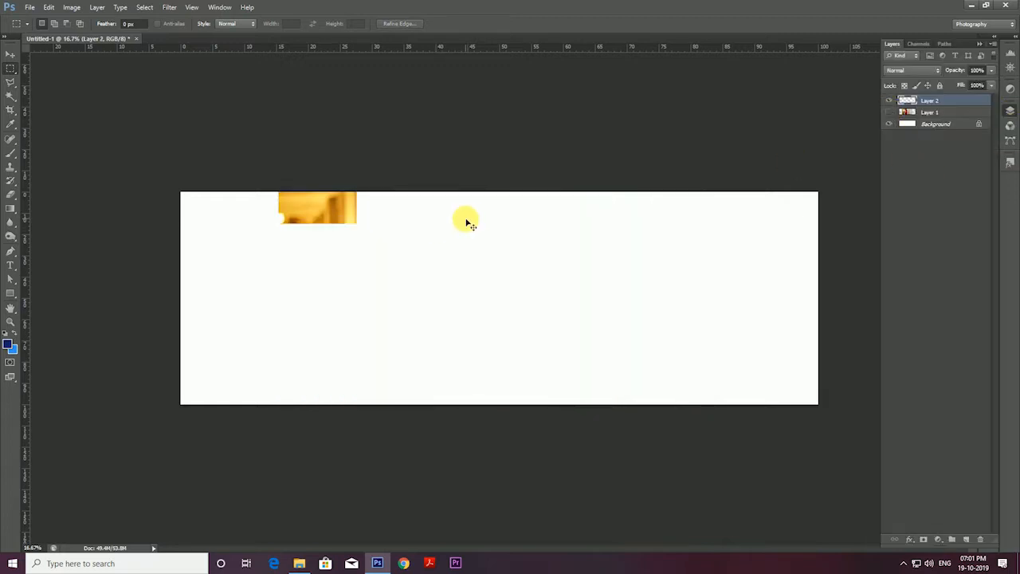
Stretch the golden patch with Free Transform until it covers the whole canvas.
key(ctrl+t)
drag(326, 205, 817, 405)
drag(181, 409, 125, 423)
key(Return)
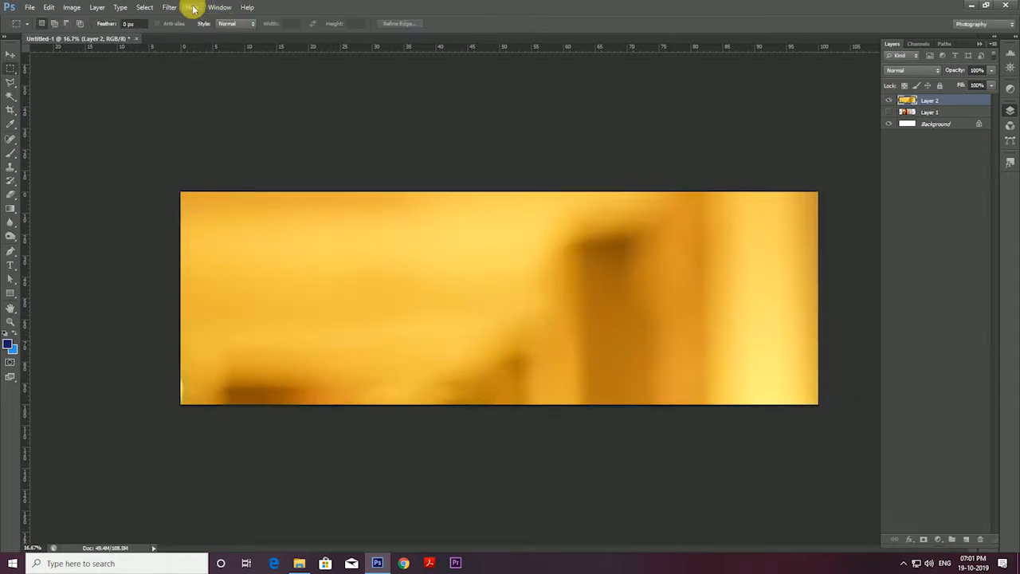
Blur the golden background with a Gaussian Blur of 137.6 pixels radius.
click(169, 7)
mouse_move(199, 109)
click(331, 188)
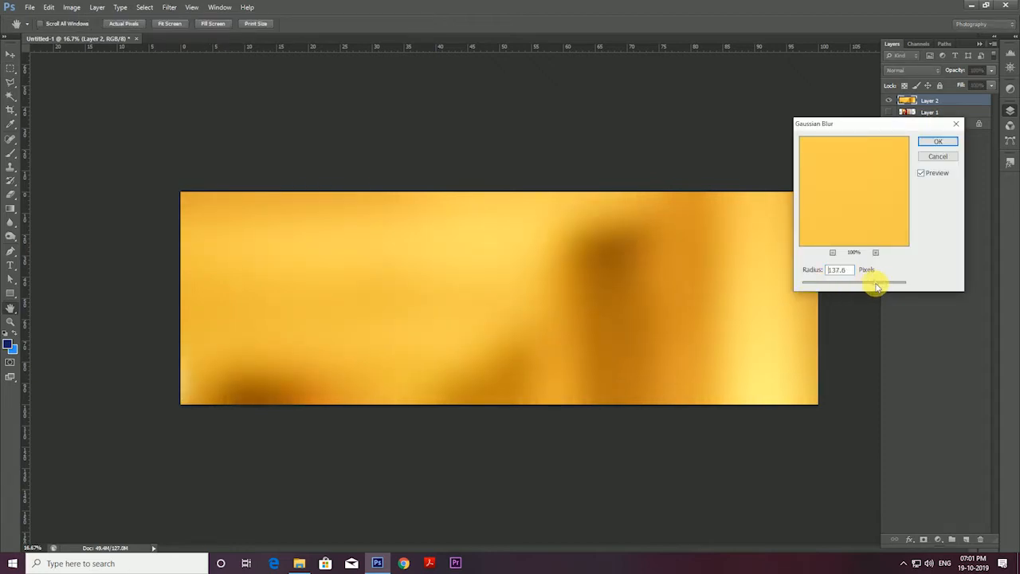
click(938, 141)
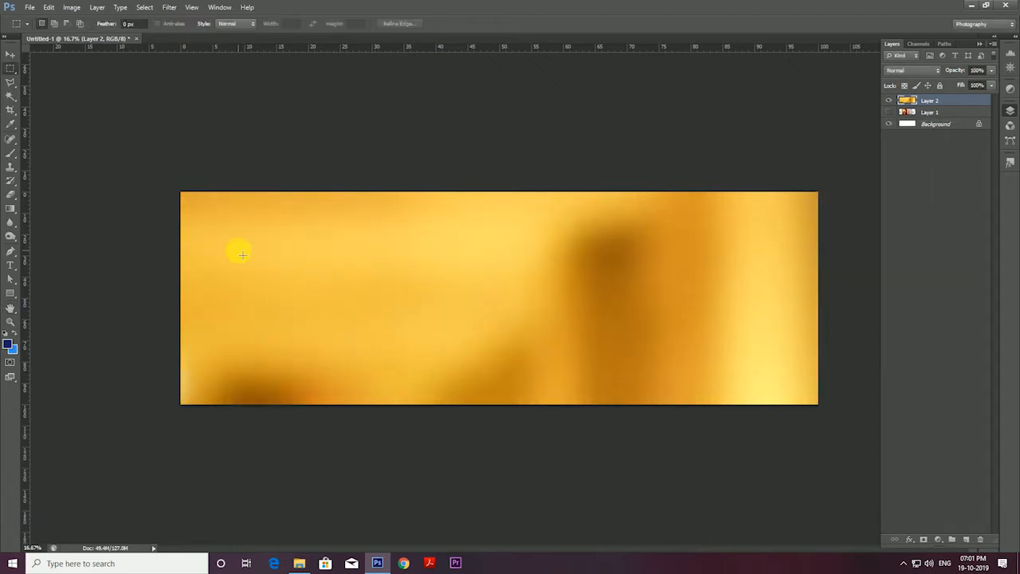
Select a small rectangle in the upper-left part of the canvas and fill it with the navy foreground color on a new layer.
drag(193, 230, 305, 298)
key(ctrl+shift+n)
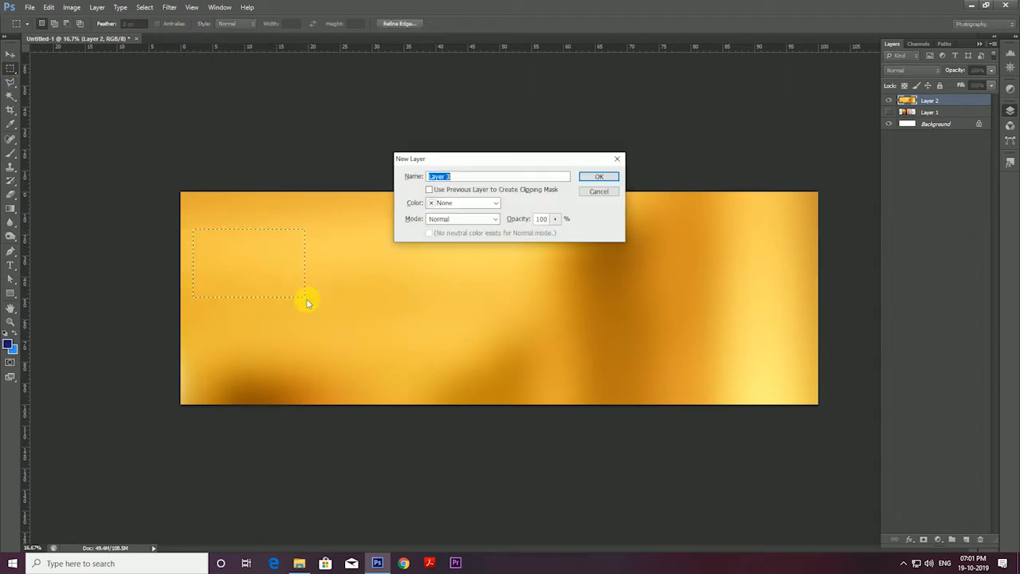
key(Return)
key(alt+BackSpace)
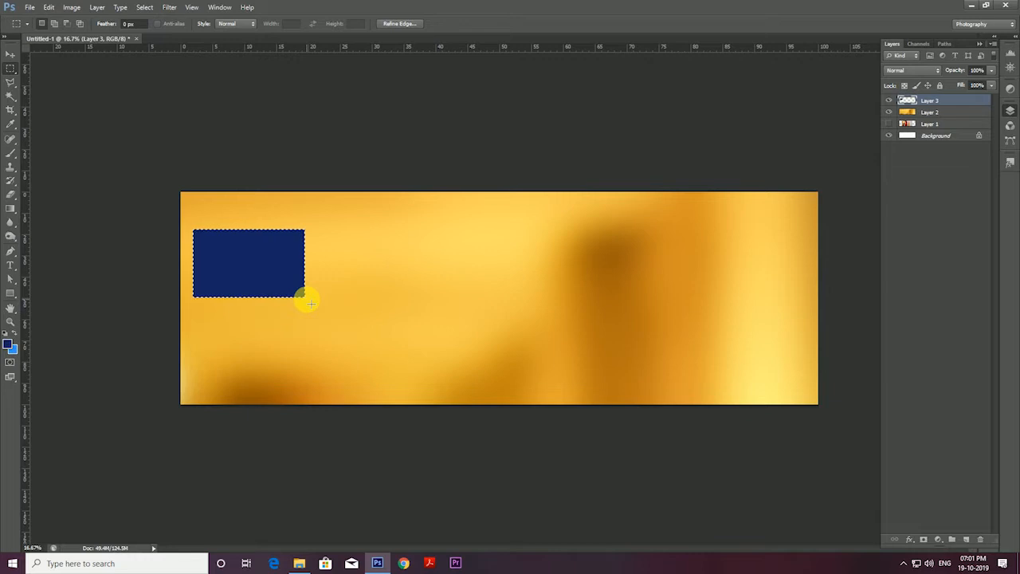
Darken the navy rectangle to black with Hue/Saturation.
key(ctrl+u)
drag(795, 211, 226, 240)
key(Return)
key(ctrl+alt+z)
Add a 5 px white centered stroke around the black rectangle and deselect it.
key(alt+e)
key(s)
click(483, 185)
drag(770, 319, 613, 200)
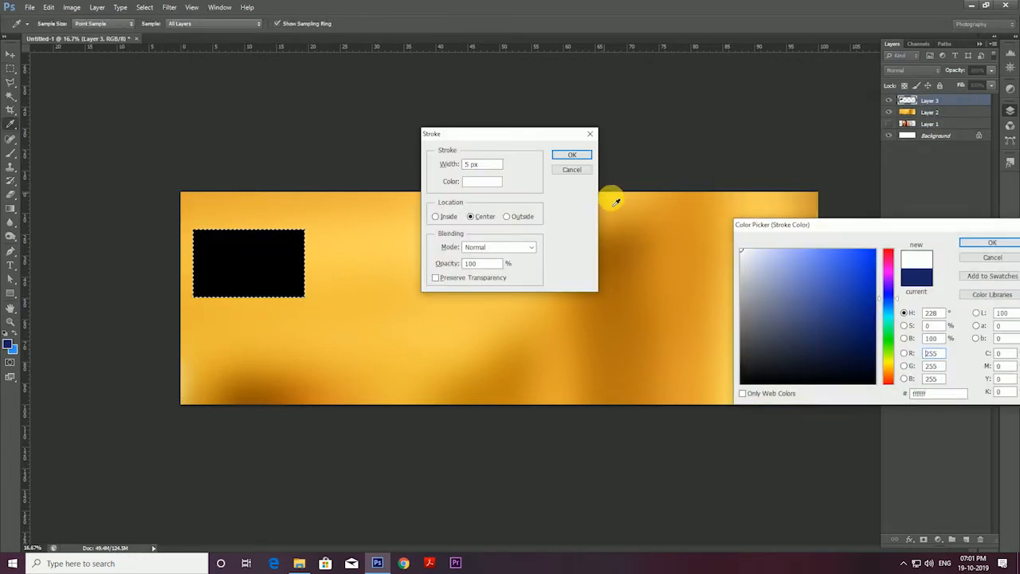
key(Return)
key(Return)
key(ctrl+d)
Duplicate the black rectangle and place the copy directly below the original with a narrow gap.
click(11, 56)
right_click(258, 280)
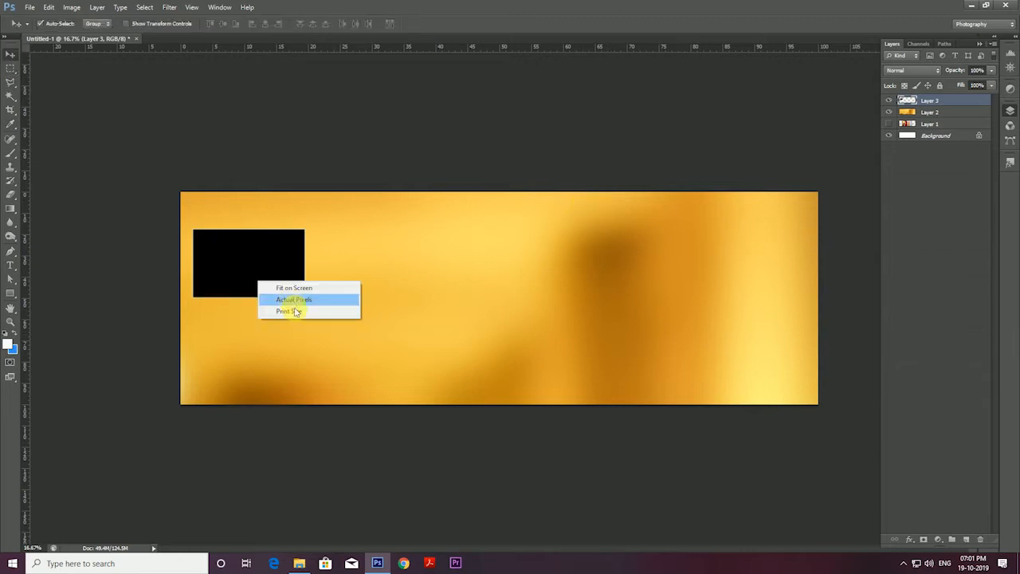
click(290, 311)
drag(242, 269, 627, 276)
drag(339, 213, 342, 335)
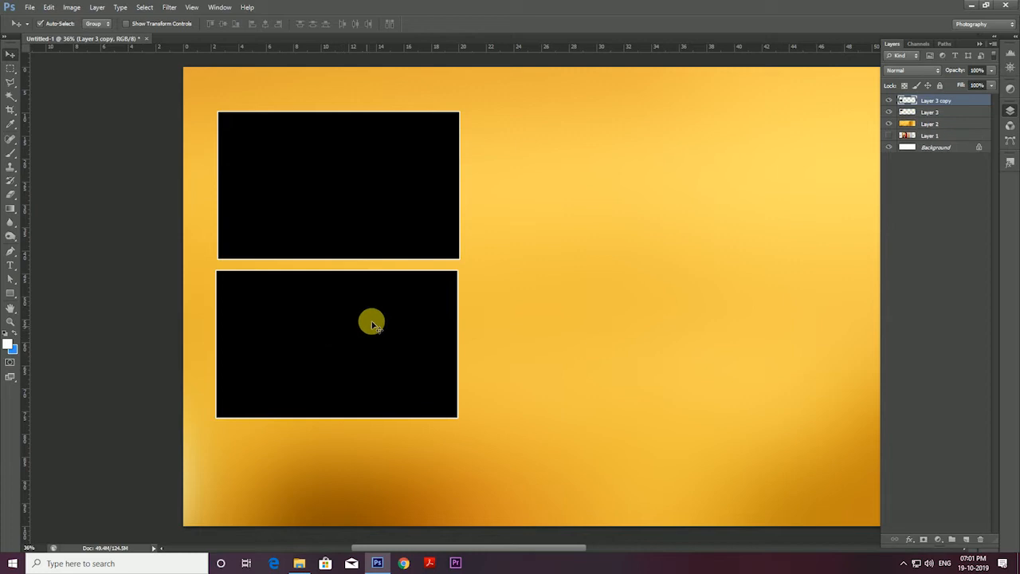
Enlarge both black frames together with Free Transform and reposition them in the left part of the canvas.
key(ctrl+t)
drag(458, 418, 492, 488)
drag(416, 241, 416, 240)
key(Return)
Nudge the lower black frame upward beneath the upper one and add a vertical guide at the canvas centre.
right_click(390, 367)
click(391, 368)
key(Up)
key(Up)
key(Up)
key(Up)
key(Up)
key(Up)
key(Up)
key(Up)
key(Up)
key(Up)
key(Up)
key(Up)
key(ctrl+0)
drag(24, 258, 499, 264)
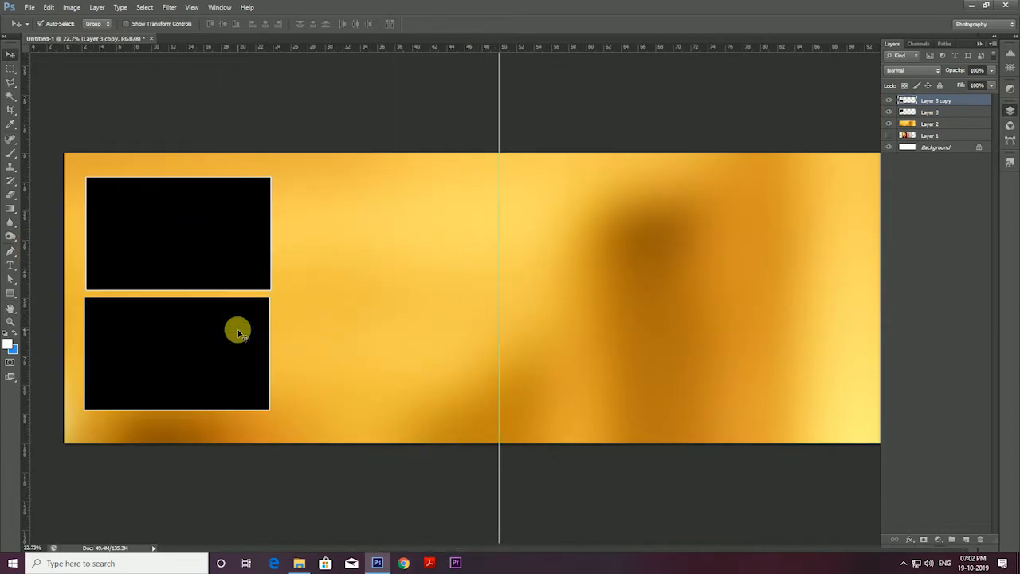
Fill a rectangle slightly larger than both black frames with white on a new layer and move it behind them.
click(10, 69)
drag(78, 171, 282, 424)
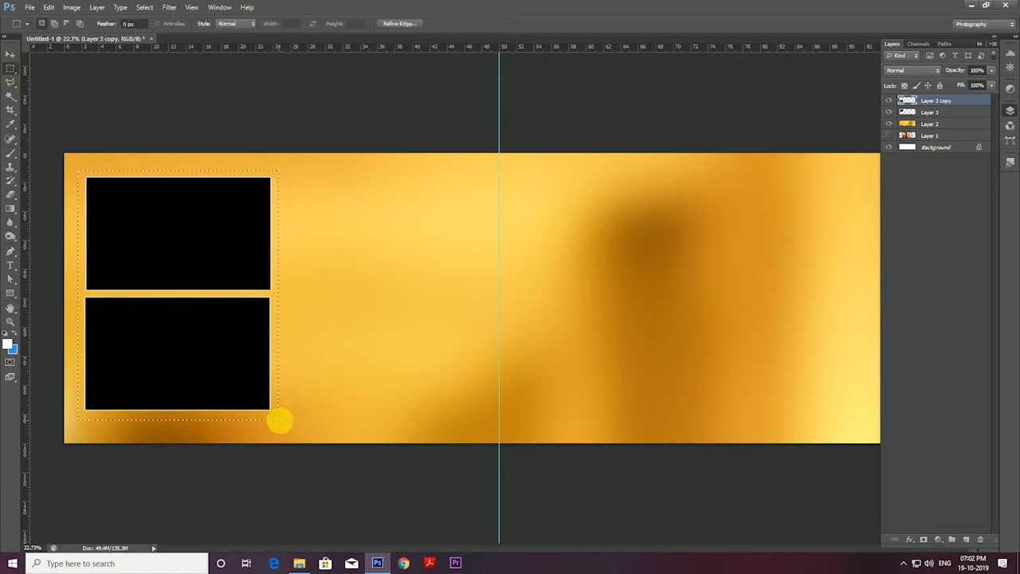
key(ctrl+shift+alt+n)
key(alt+BackSpace)
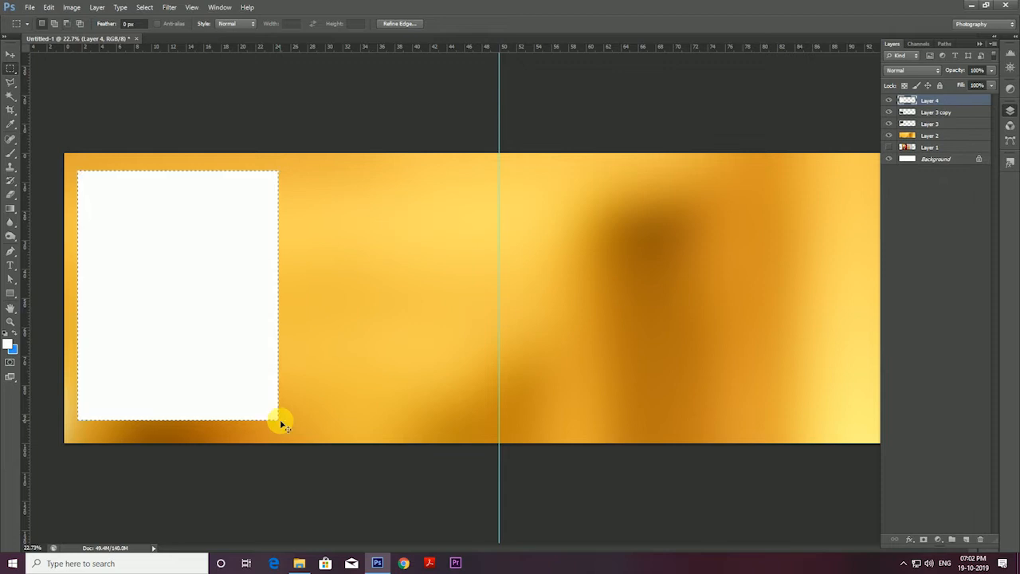
key(ctrl+[)
key(ctrl+[)
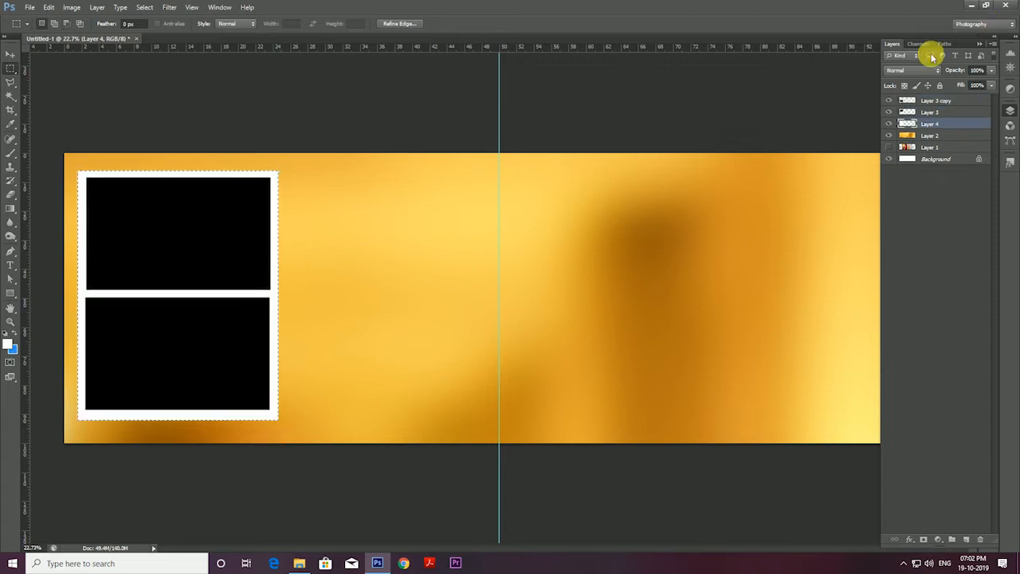
Set the white panel's blend mode to Overlay and darken the panel to black with Hue/Saturation.
click(913, 70)
click(897, 208)
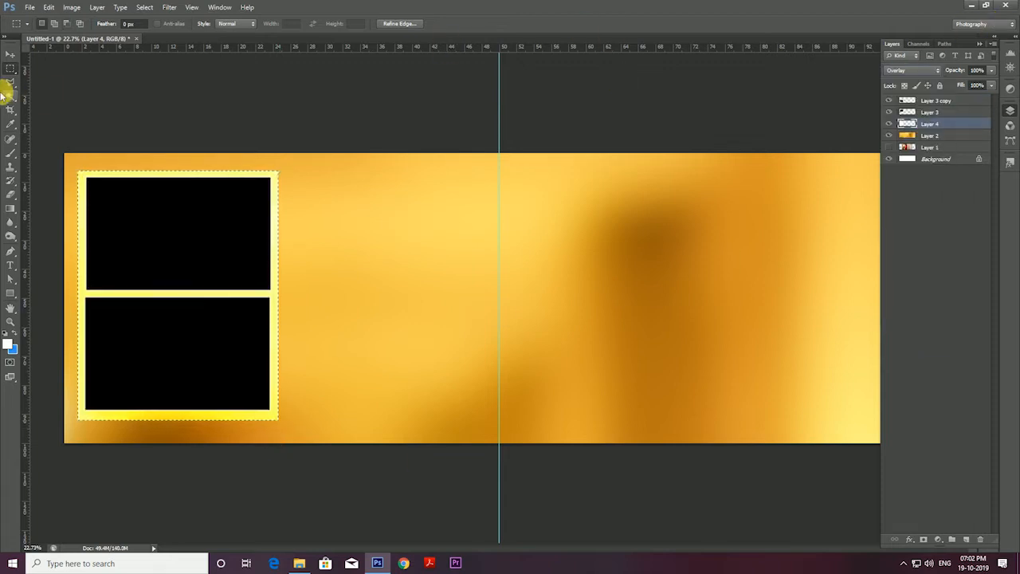
click(11, 54)
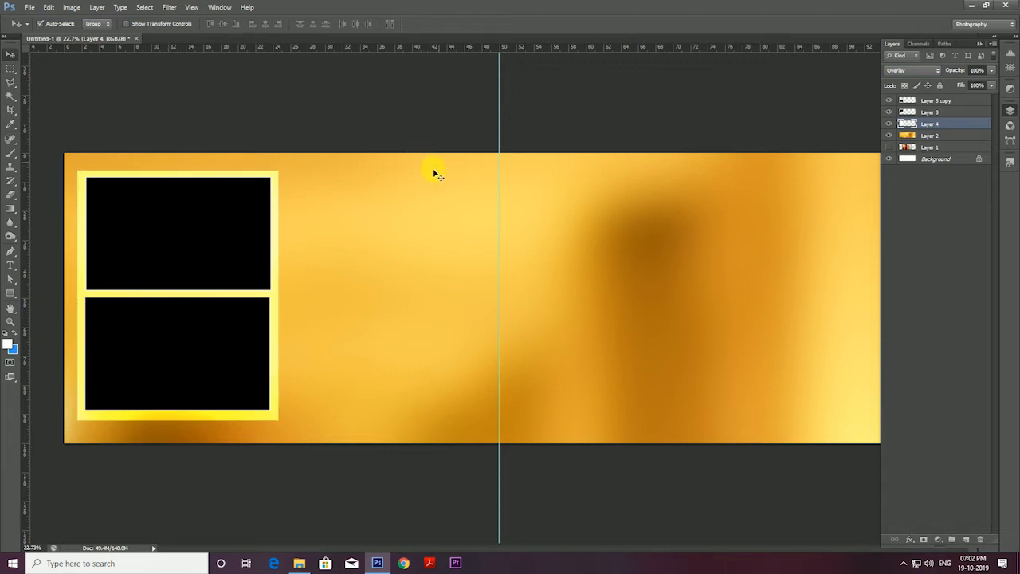
key(ctrl+u)
drag(789, 208, 693, 233)
key(Return)
Show the bride photo directly above the golden background layer, scale it down, and position it beside the black frames.
click(409, 274)
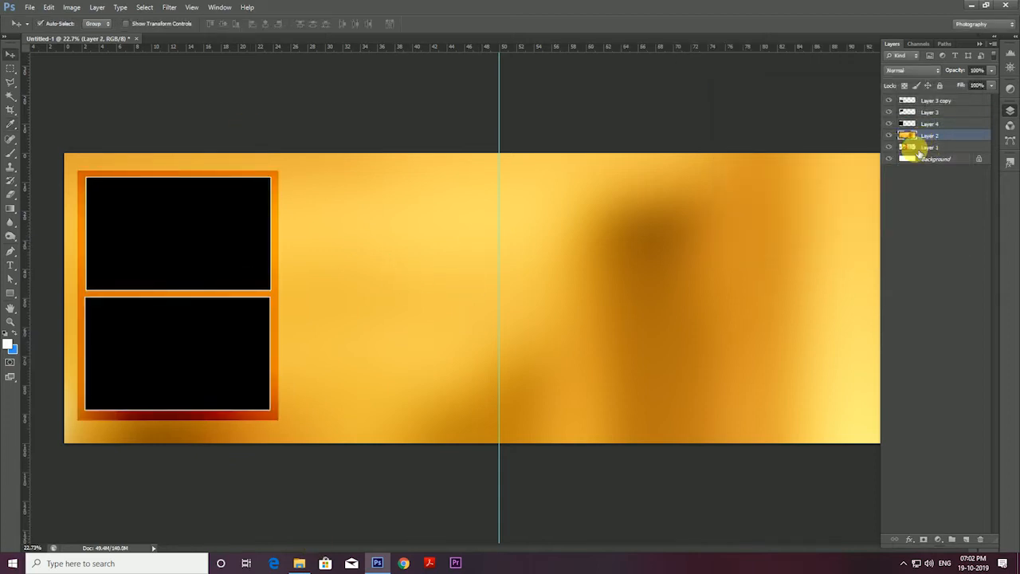
drag(919, 134, 920, 137)
key(ctrl+t)
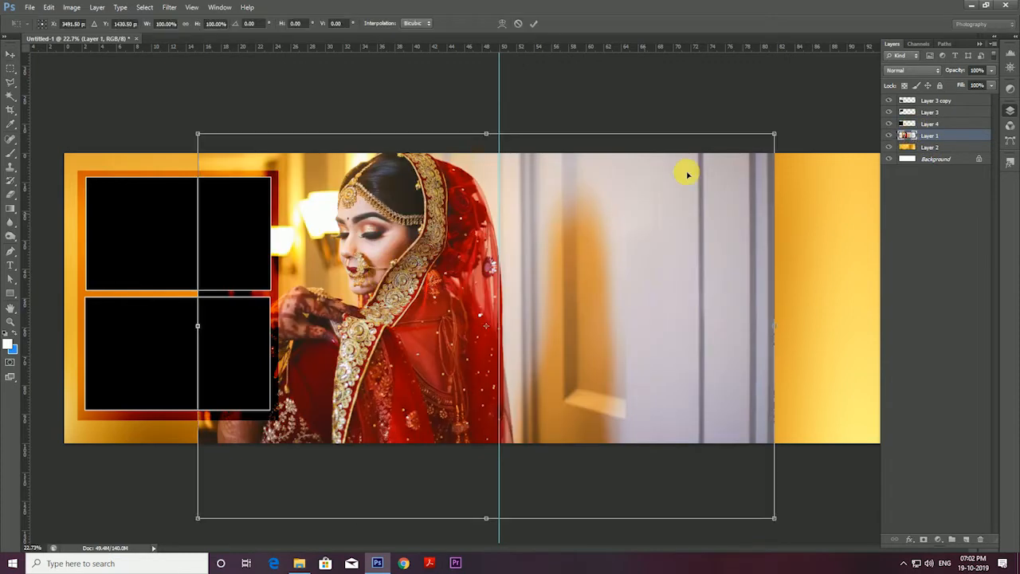
drag(775, 132, 710, 178)
drag(629, 330, 630, 302)
key(Return)
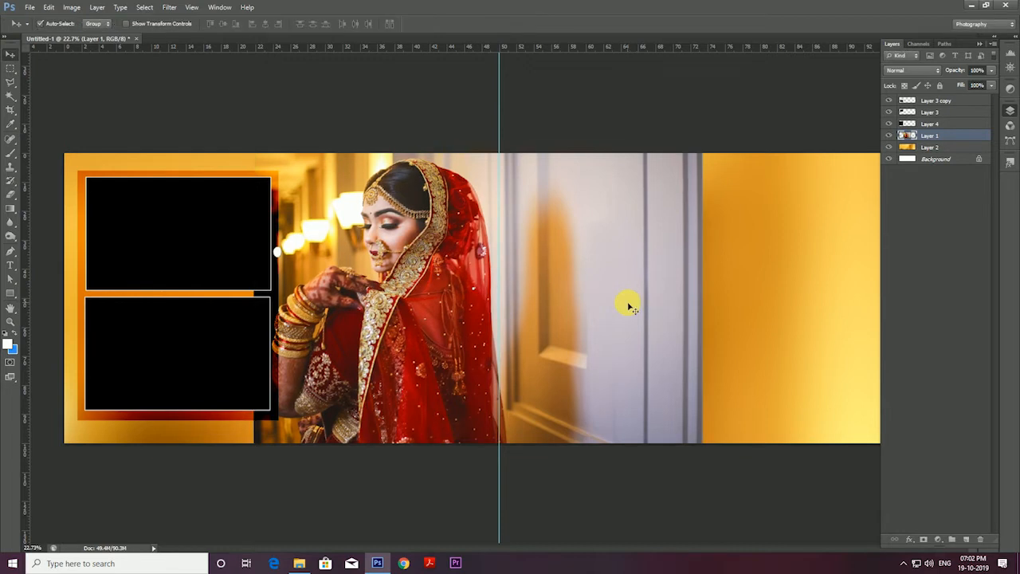
Add a layer mask to the bride photo and invert it to black.
click(922, 538)
click(10, 148)
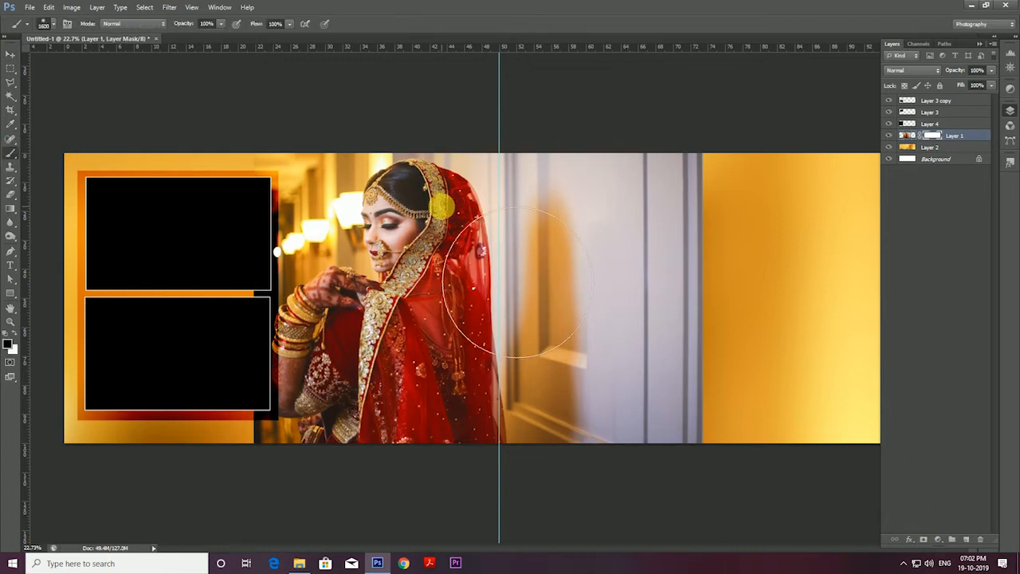
key(ctrl+i)
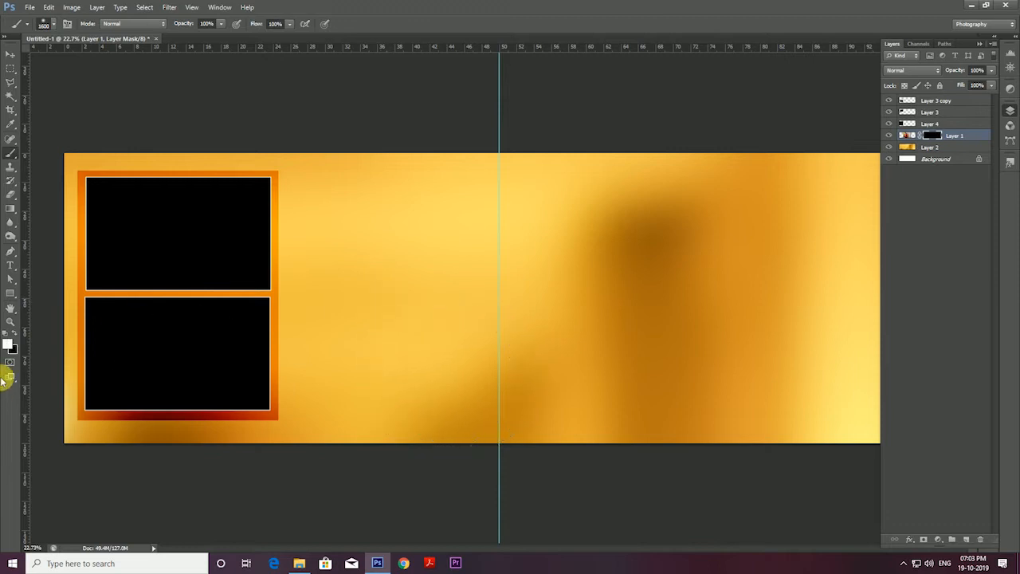
Paint white on the photo's mask with a large soft brush to blend the bride into the golden background.
click(8, 345)
click(981, 241)
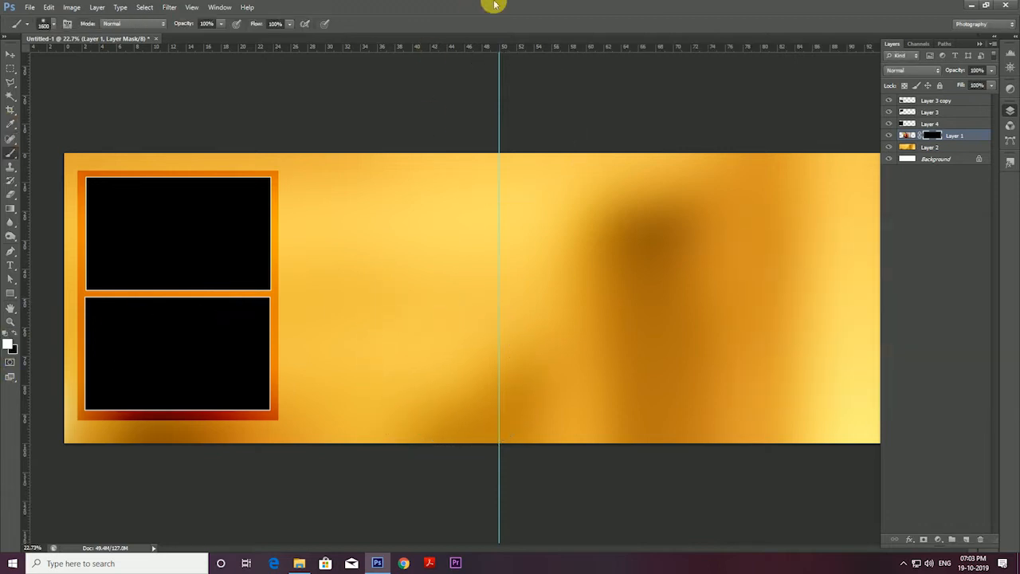
mouse_move(385, 284)
mouse_down()
mouse_move(390, 263)
mouse_move(398, 321)
mouse_move(382, 254)
mouse_move(372, 324)
mouse_up()
key(bracketright)
key(bracketright)
key(bracketright)
Scale the masked bride photo to about 96% and paint more white on its mask around the veil and dress.
click(10, 56)
key(ctrl+t)
drag(696, 147, 685, 158)
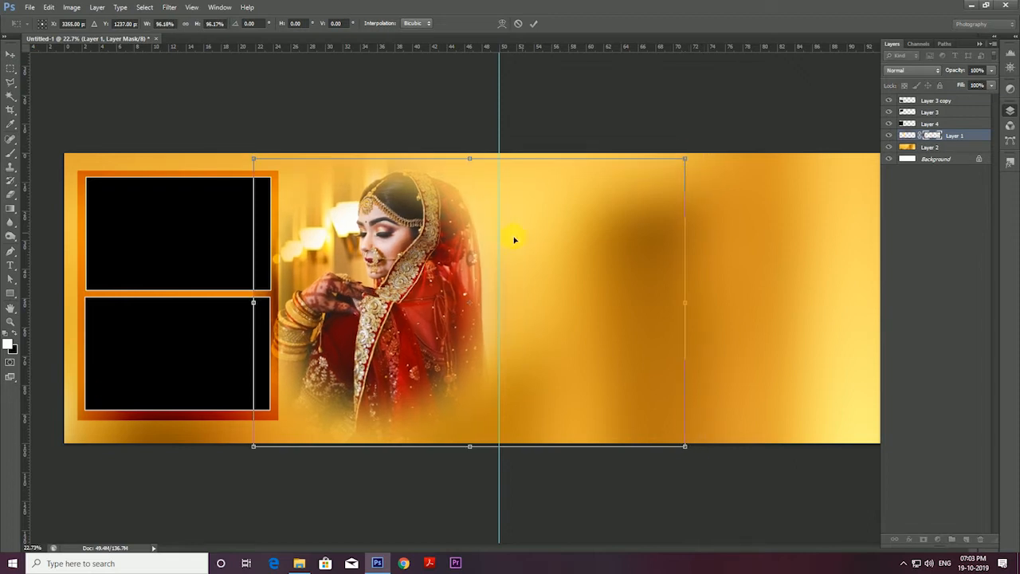
key(Return)
key(b)
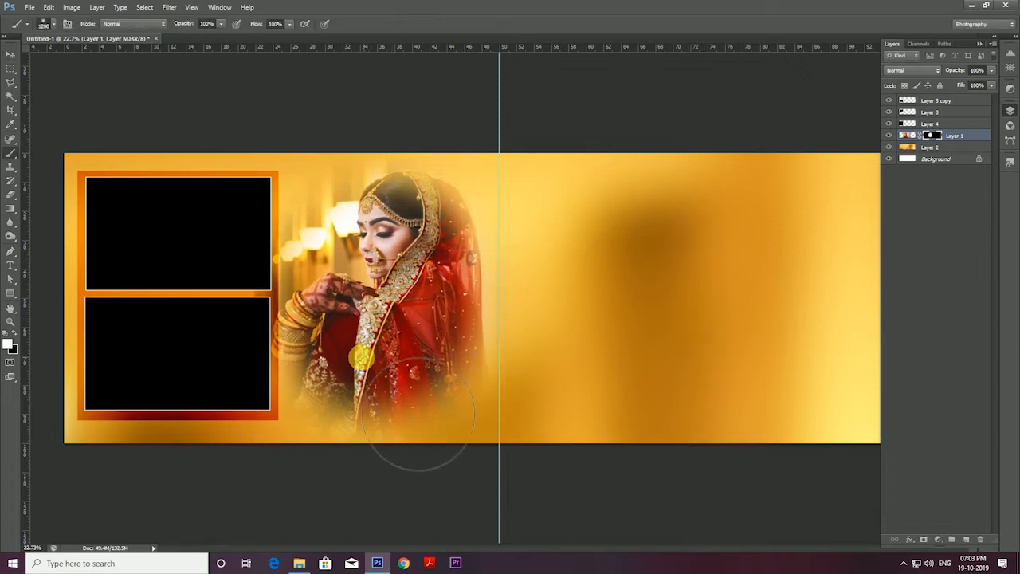
drag(411, 260, 401, 304)
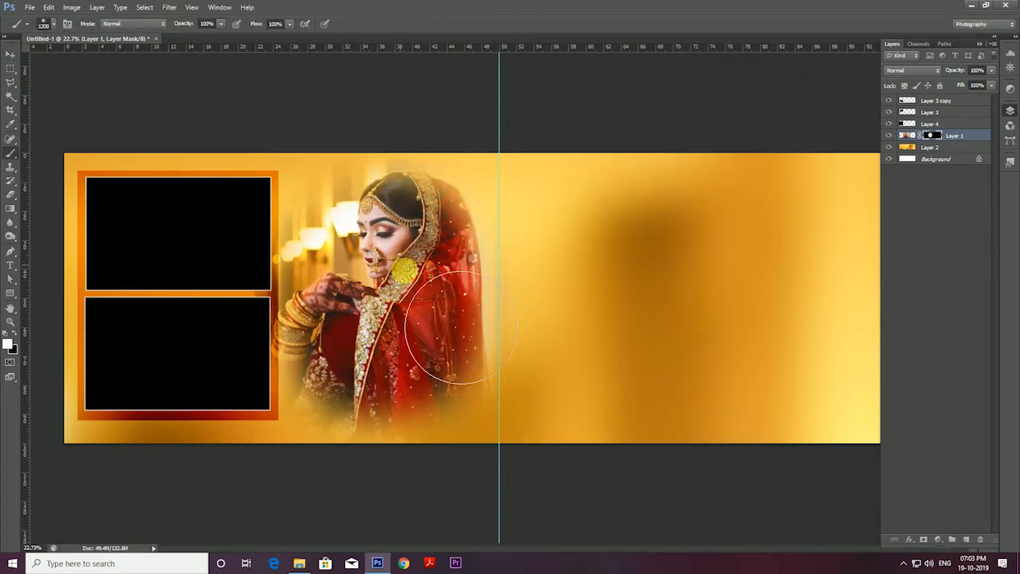
Add a new empty layer above the bride photo, keeping white as the foreground color.
key(ctrl+shift+n)
key(Return)
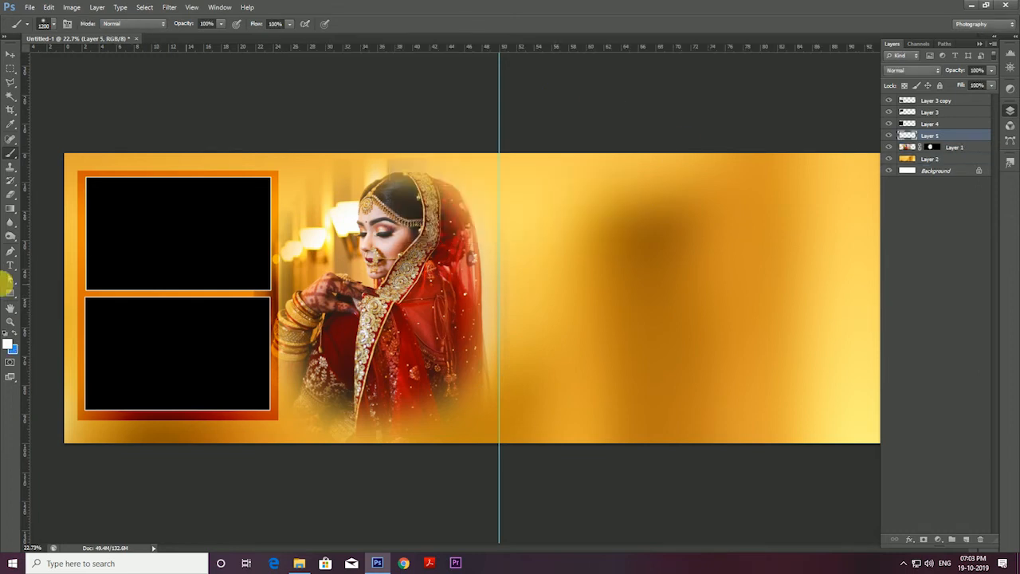
click(8, 346)
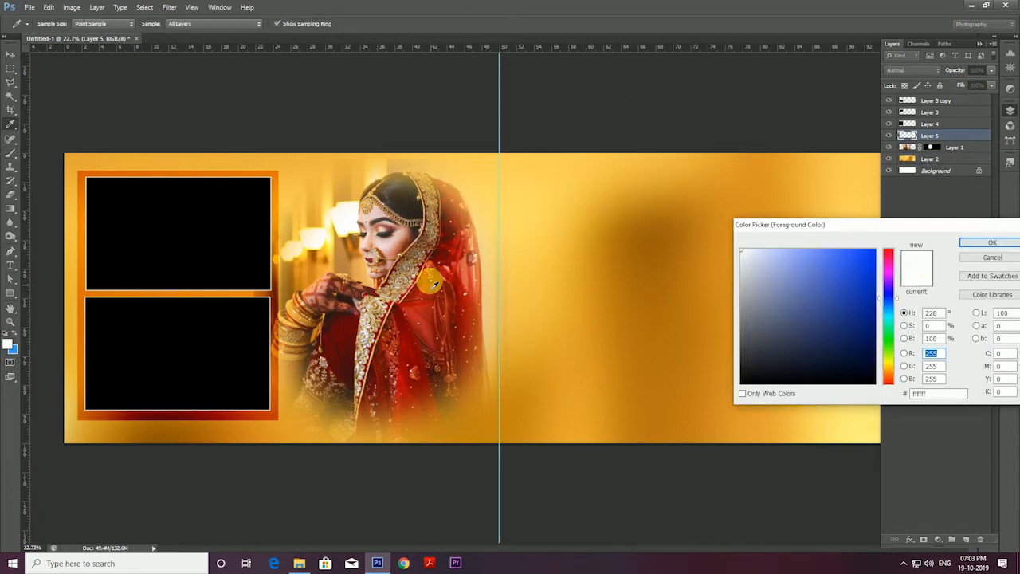
click(989, 260)
Select the golden background layer, then open the photo attractive-bangladesh-beautiful-2106673 from the Photos folder in Photoshop.
click(10, 55)
right_click(690, 258)
click(713, 266)
scroll(680, 270, down, 1)
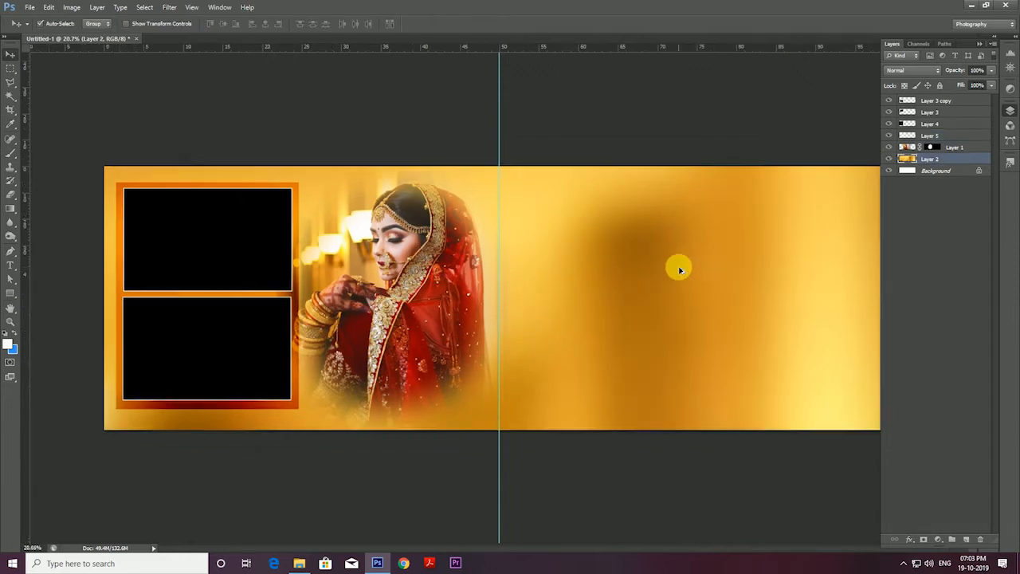
click(299, 563)
right_click(504, 428)
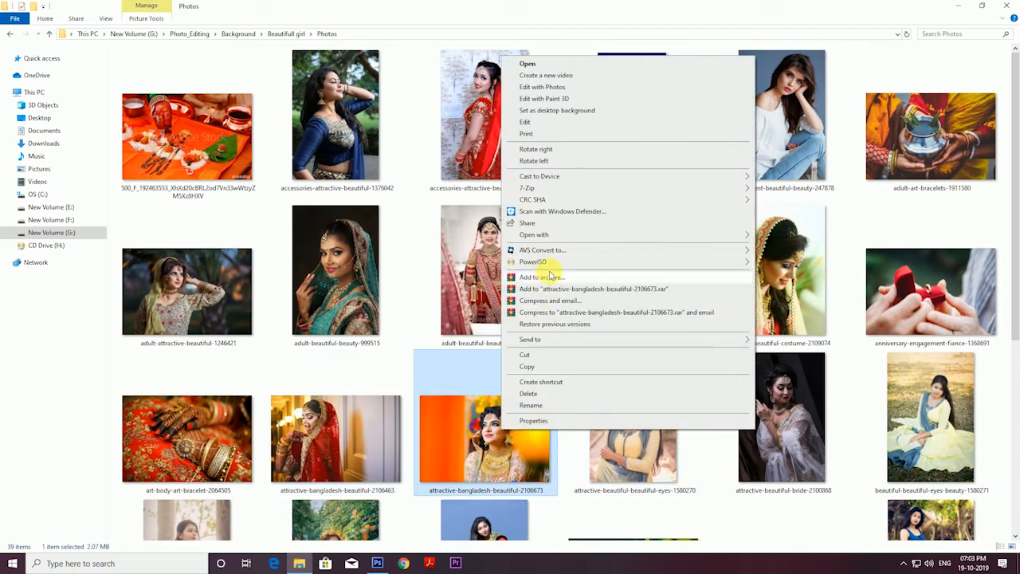
mouse_move(534, 235)
click(806, 237)
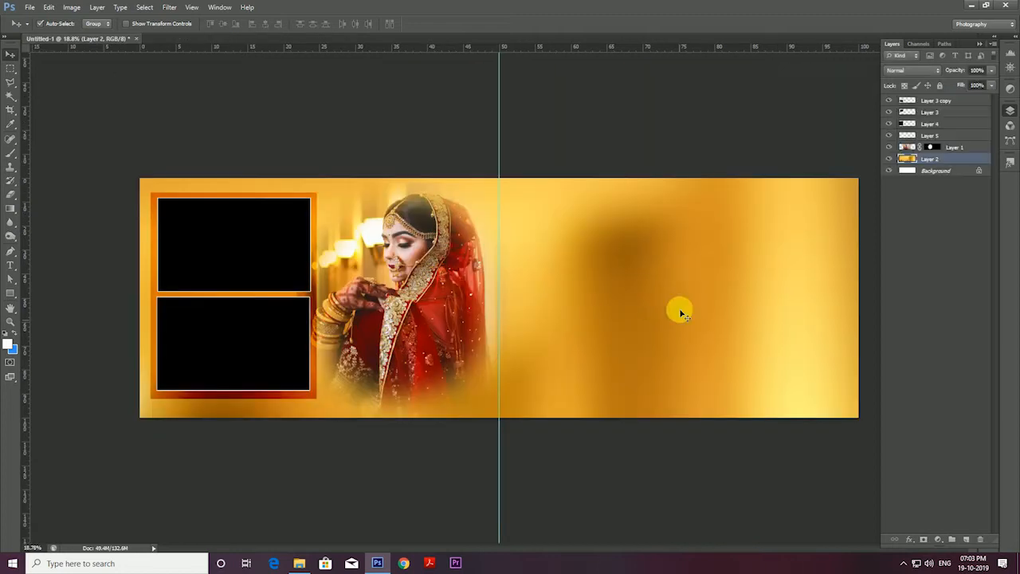
Place the second bride photo above the golden background, scale it to about 83.5% and align its edge to the centre guide.
drag(678, 308, 853, 241)
key(ctrl+t)
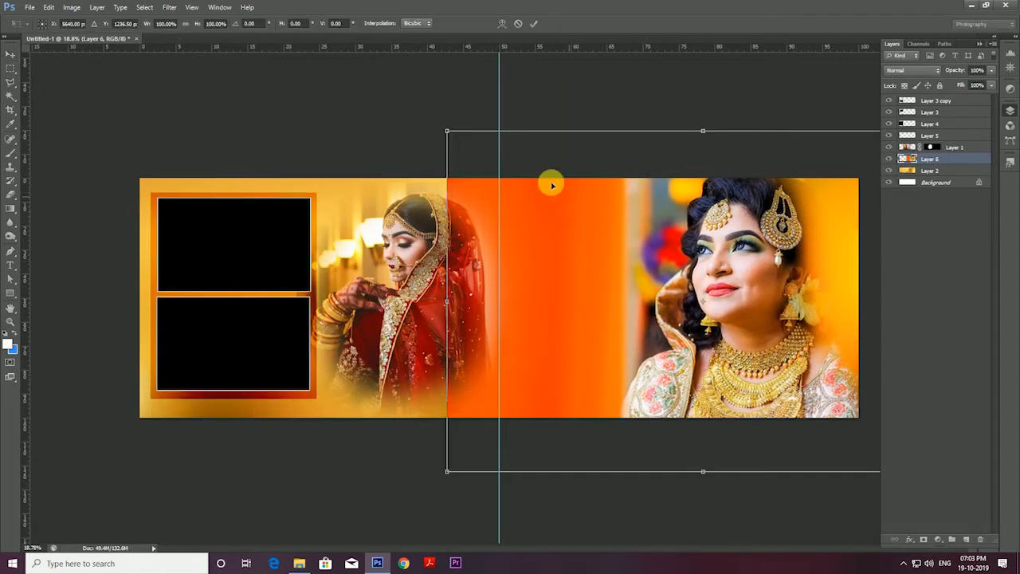
drag(448, 133, 489, 160)
mouse_move(832, 329)
mouse_down()
mouse_move(835, 313)
mouse_move(811, 316)
mouse_move(823, 315)
mouse_up()
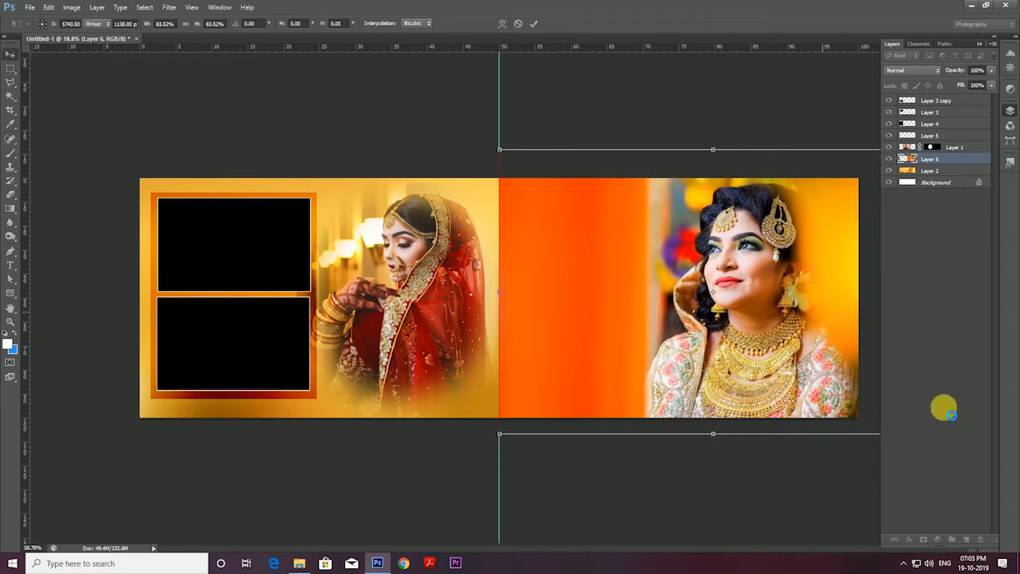
key(Return)
Add a layer mask to the second bride photo and make black the foreground color for the brush.
click(924, 539)
click(11, 154)
key(x)
click(7, 343)
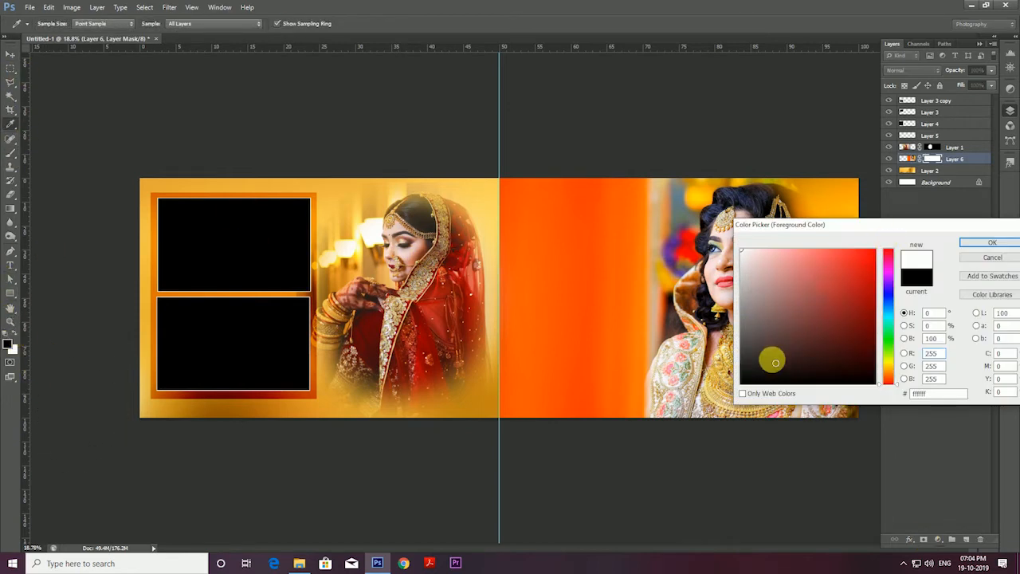
click(988, 244)
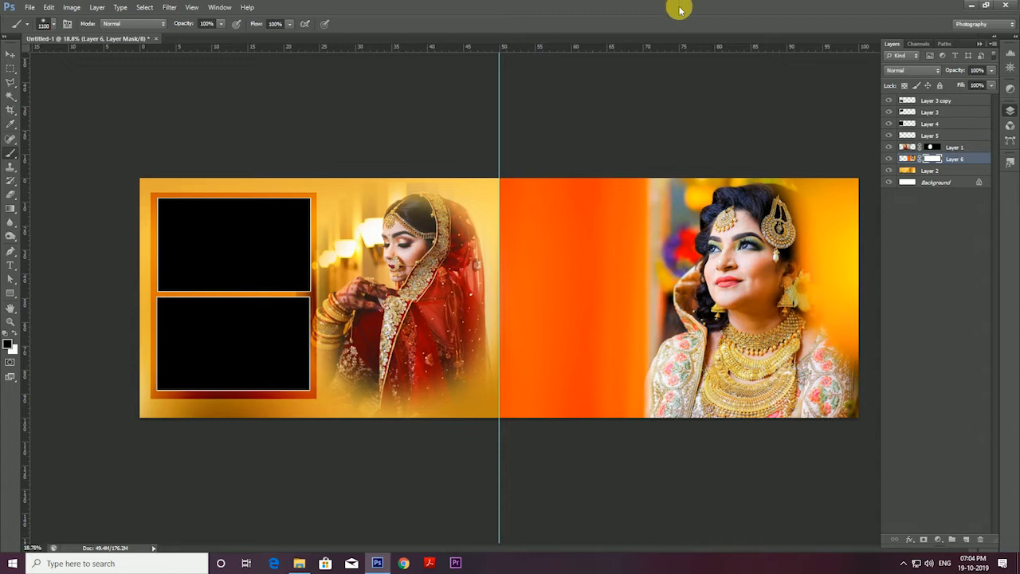
Paint black on the mask with a soft brush enlarged up to 3200 px to fade the photo's orange edge into the golden background.
drag(566, 171, 527, 329)
key(bracketright)
key(bracketright)
key(bracketright)
drag(547, 134, 484, 256)
key(bracketright)
key(bracketright)
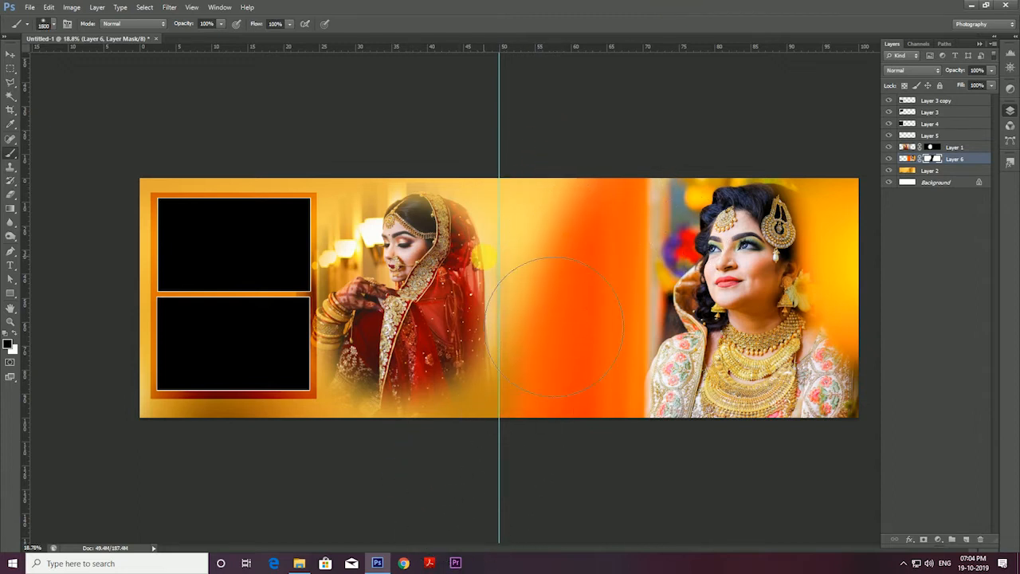
right_click(484, 256)
click(493, 282)
click(622, 104)
key(bracketright)
key(bracketright)
key(bracketright)
key(bracketright)
key(bracketright)
key(bracketright)
key(bracketright)
key(bracketright)
key(bracketright)
key(bracketright)
key(bracketright)
key(bracketright)
key(bracketright)
key(bracketright)
click(501, 257)
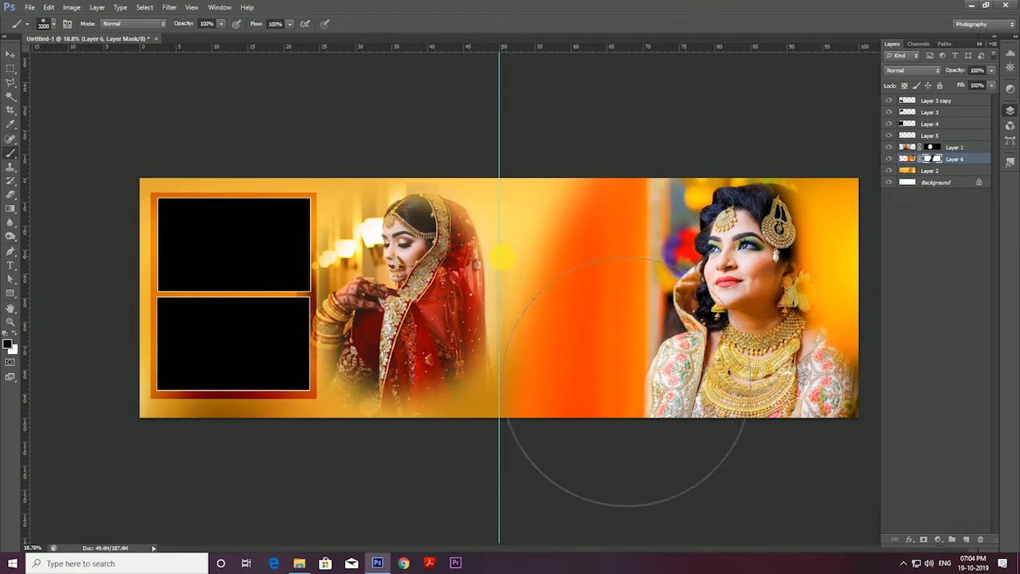
Marquee-select a square area between the two brides and add a new layer above the second bride photo.
click(8, 59)
click(562, 271)
click(12, 69)
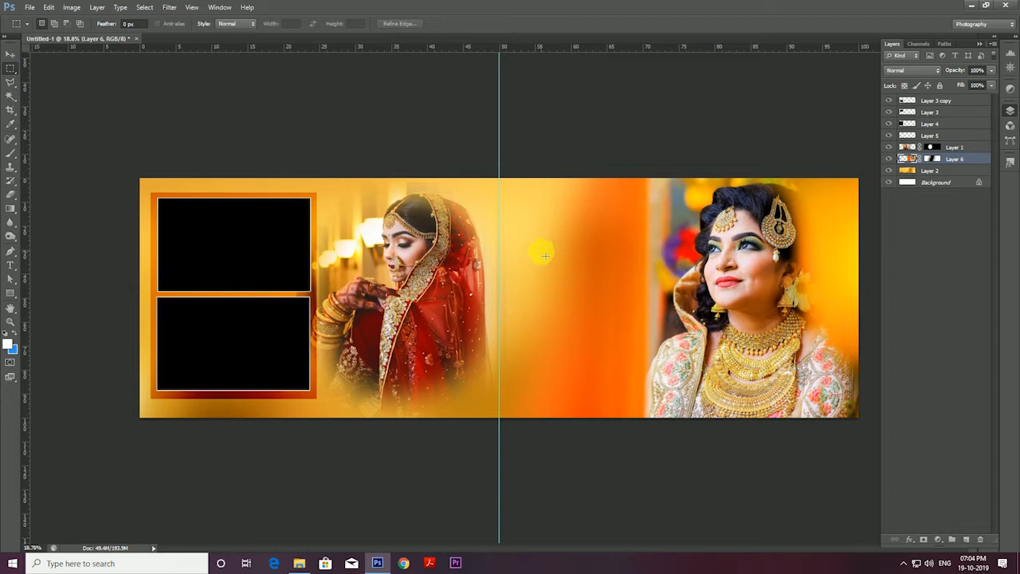
click(626, 334)
key(ctrl+shift+alt+n)
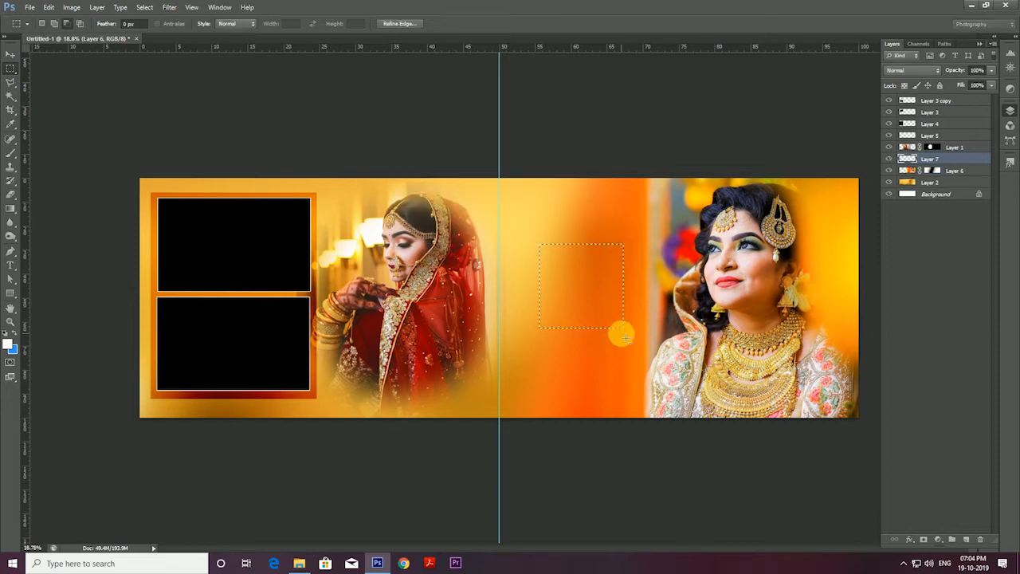
Fill the square selection with the foreground color and turn it black with a Hue/Saturation lightness of -100.
key(alt+BackSpace)
key(ctrl+u)
drag(786, 206, 689, 218)
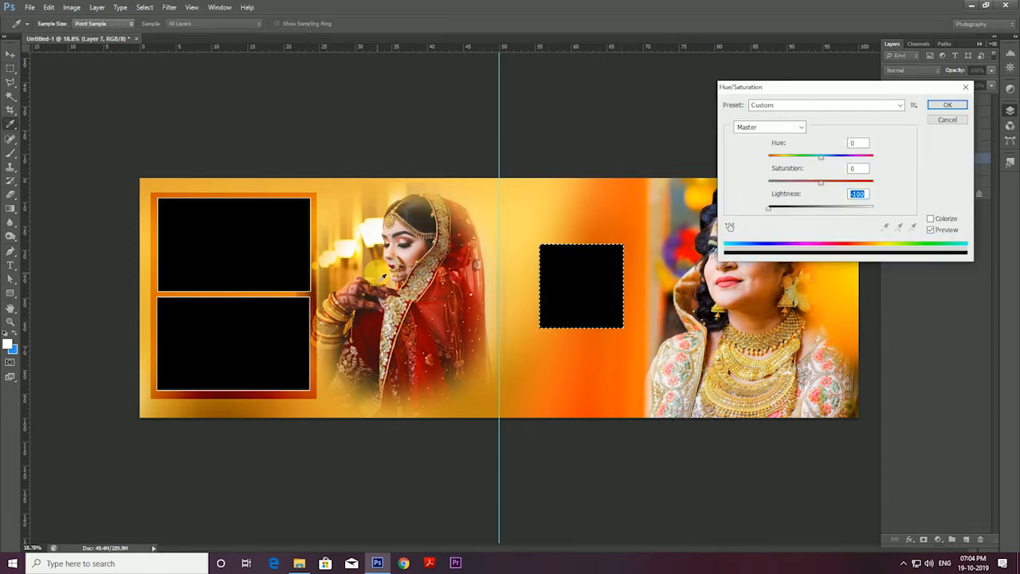
key(Return)
Rotate the black square by 45 degrees into a diamond, then enlarge it and shift it slightly towards the second bride.
key(ctrl+t)
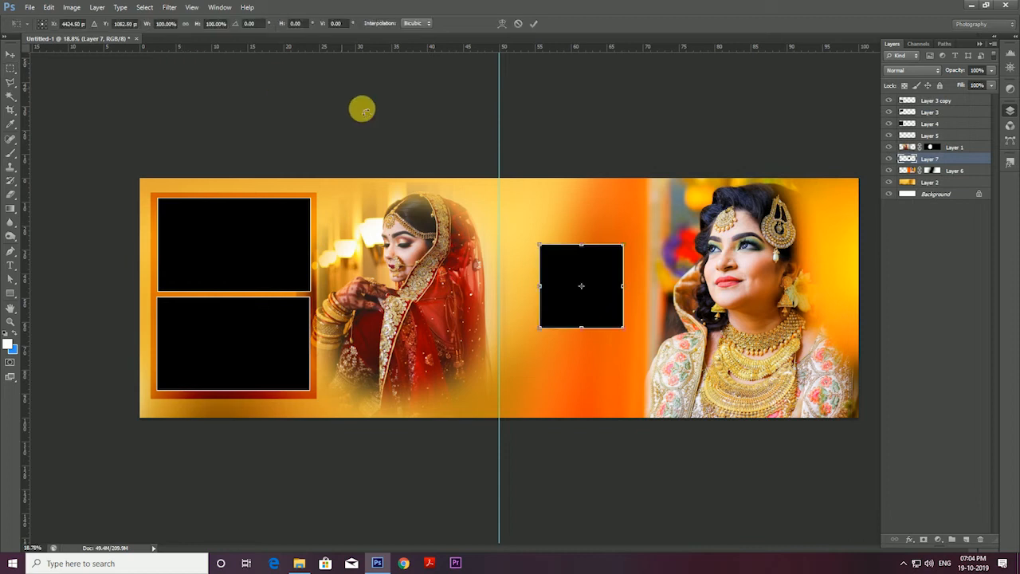
text(45)
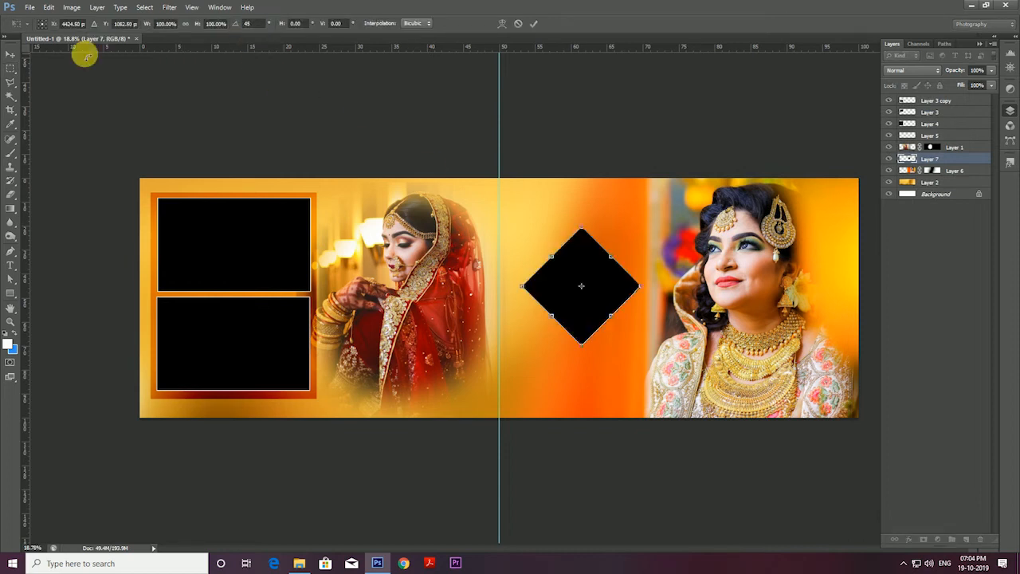
key(Return)
key(ctrl+t)
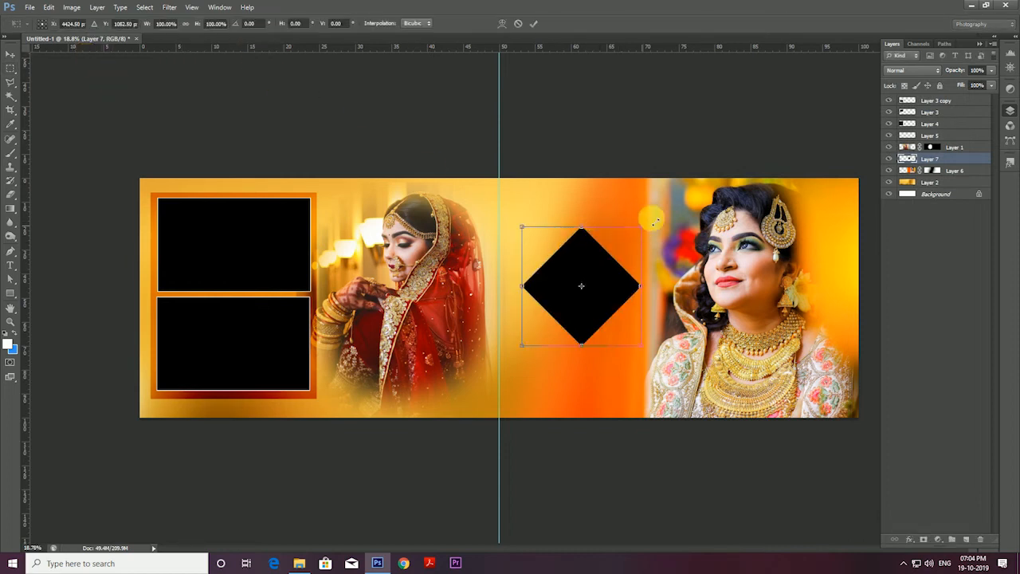
drag(642, 226, 661, 212)
drag(617, 279, 627, 279)
key(Return)
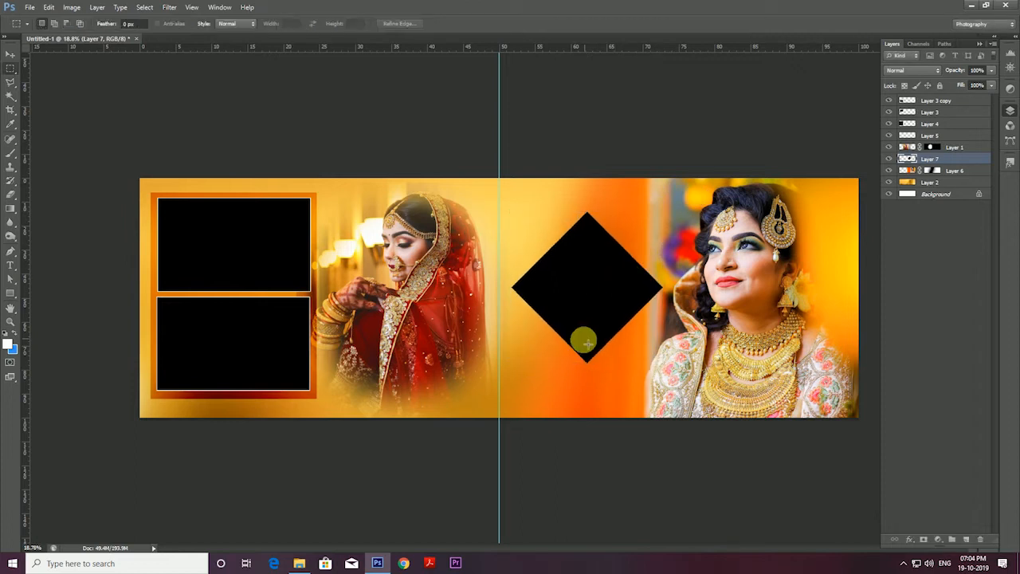
Duplicate the diamond layer and turn the lower copy white using Hue/Saturation.
key(ctrl+j)
click(936, 170)
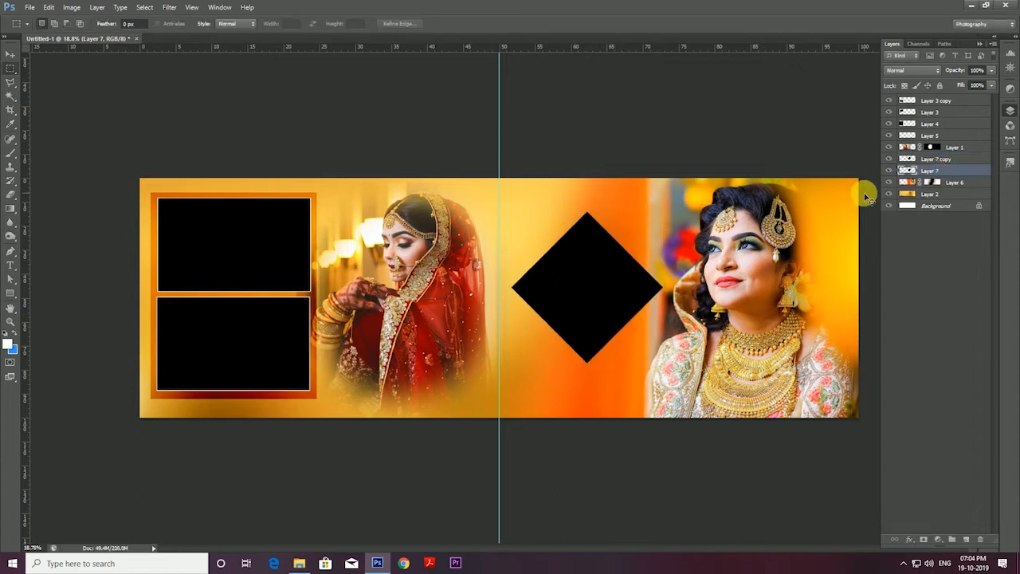
key(ctrl+u)
click(952, 107)
Enlarge the white diamond evenly from its centre so it forms a border around the black diamond.
key(ctrl+t)
drag(664, 211, 682, 208)
double_click(611, 262)
key(ctrl+t)
key(Return)
Set the white border diamond to 58% opacity and the Overlay blend mode.
drag(973, 84, 973, 85)
click(909, 70)
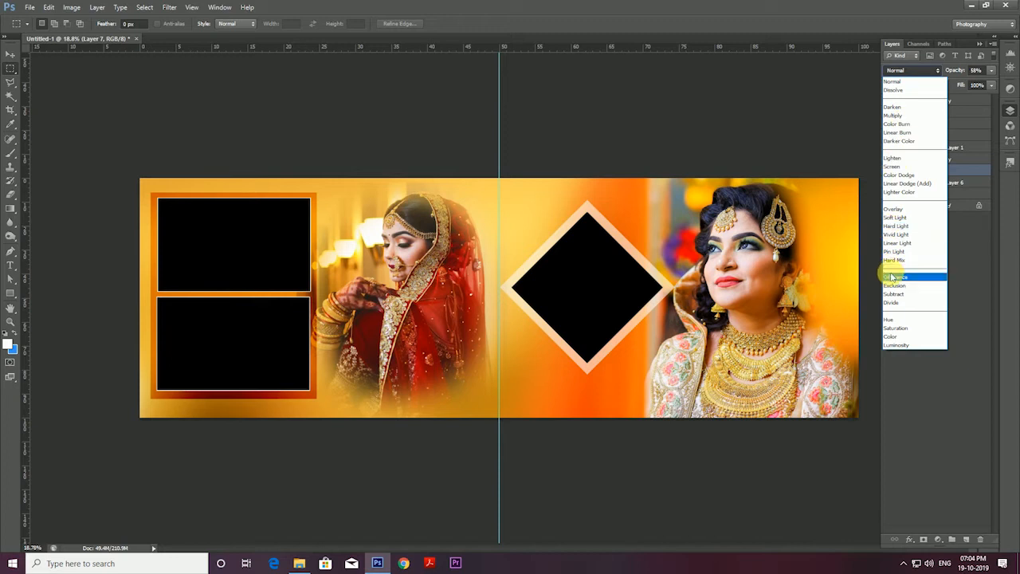
click(893, 209)
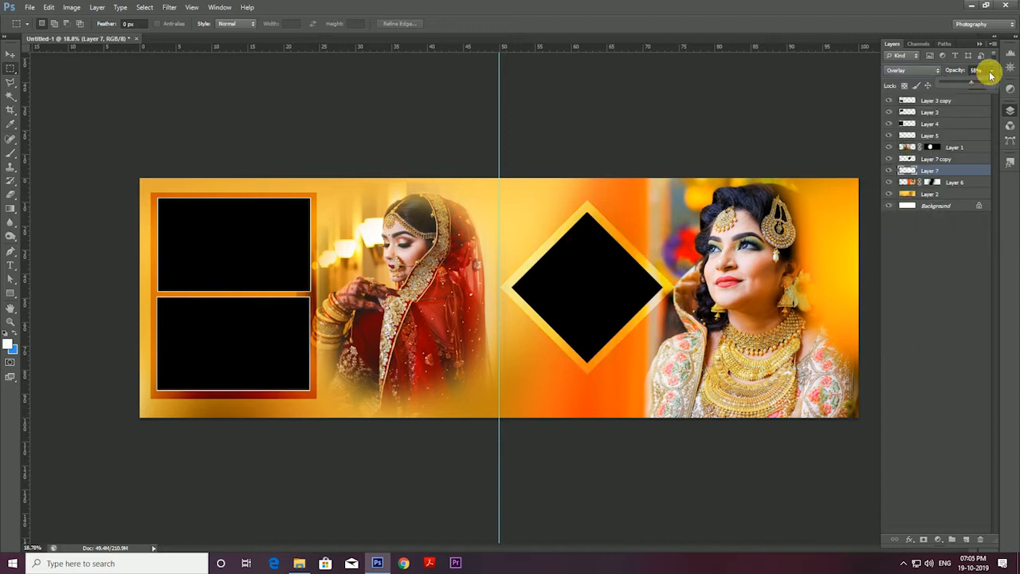
Turn the Overlay frame panel behind the two rectangular placeholders white by raising its lightness in Hue/Saturation.
click(11, 53)
click(317, 202)
key(ctrl+u)
drag(842, 205, 584, 225)
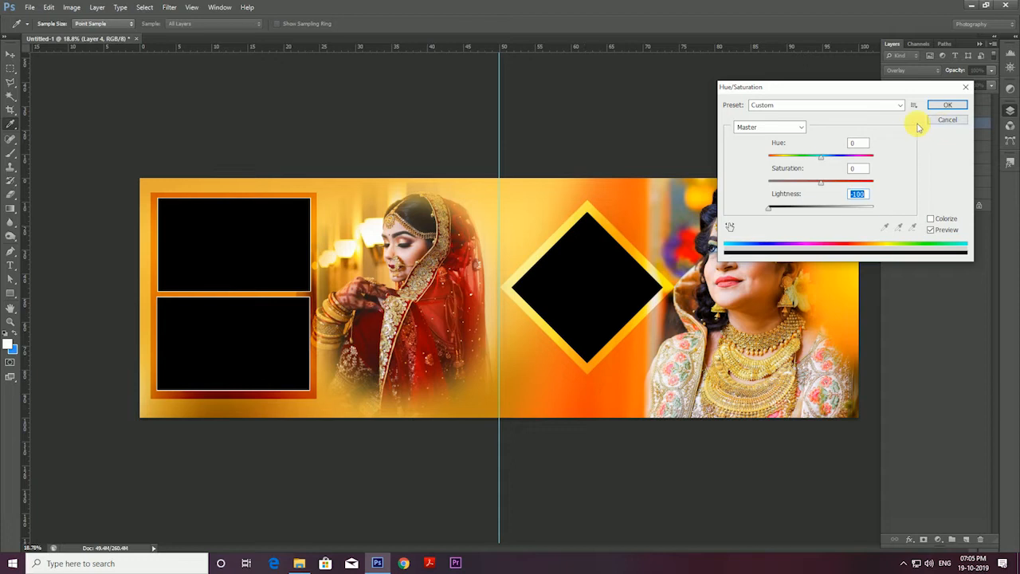
drag(833, 208, 913, 209)
click(942, 107)
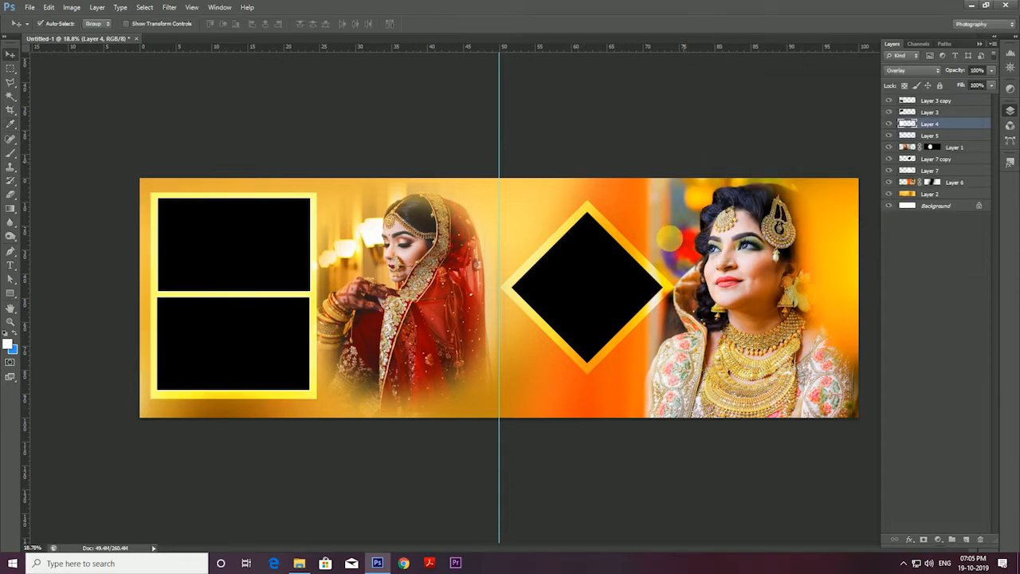
Open the photos art-body-art-bracelet-2064505 and ceremony-1404621_1920 in Photoshop, then copy the whole bracelet photo and close it.
click(298, 562)
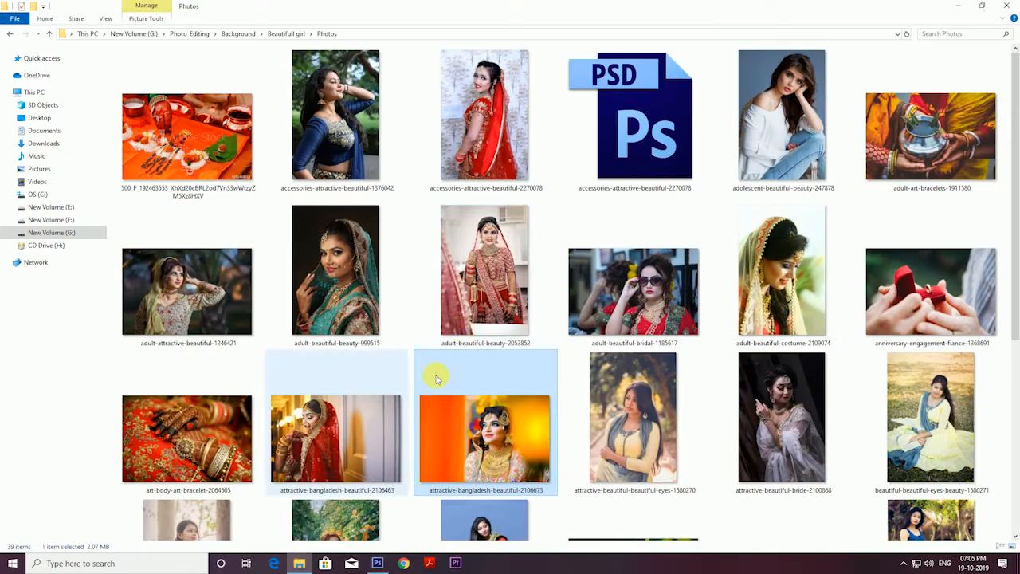
click(208, 233)
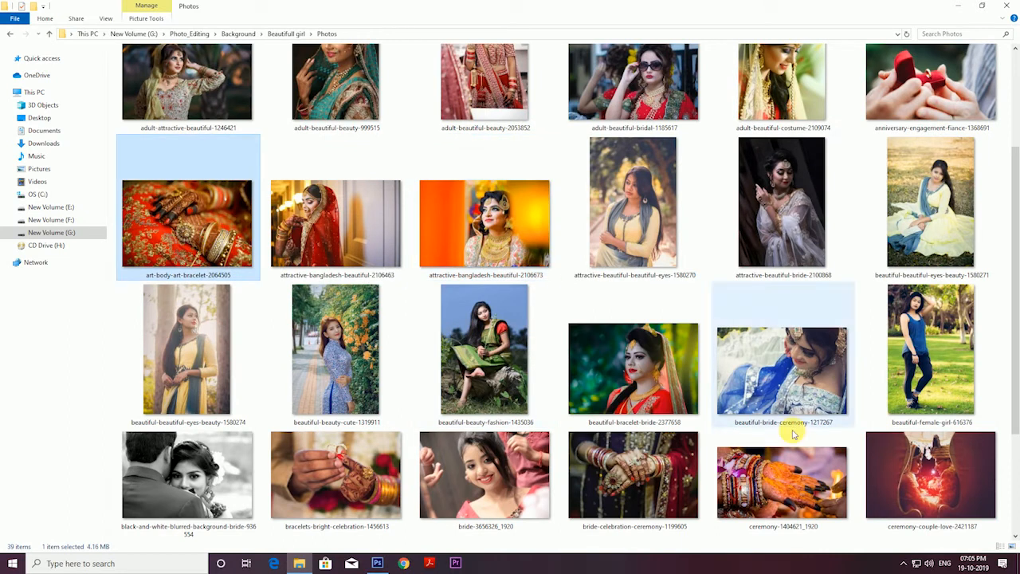
drag(781, 491, 907, 432)
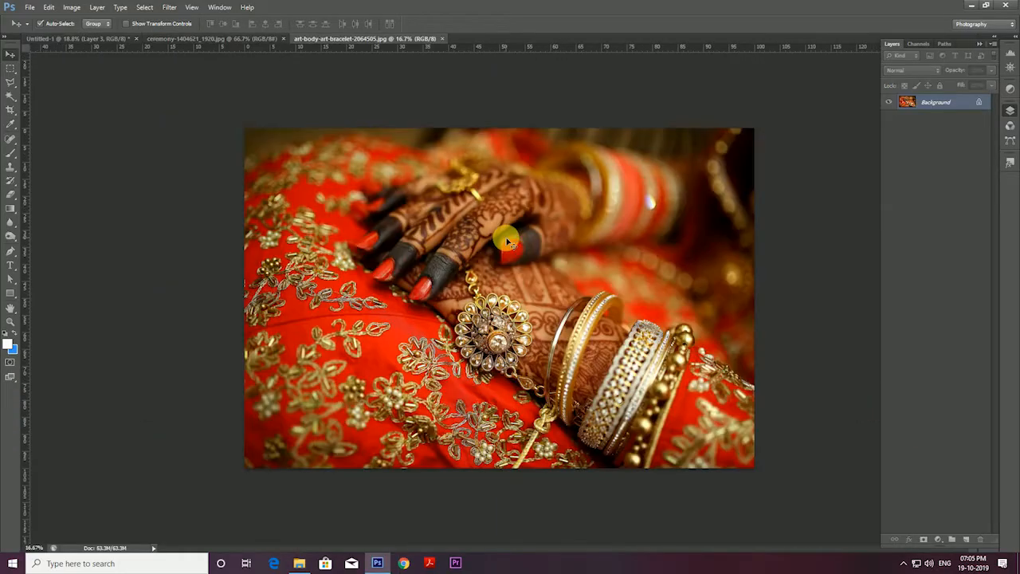
key(ctrl+a)
key(ctrl+w)
key(ctrl+Tab)
Select the upper black placeholder's area with the Magic Wand and paste the bracelet photo inside it.
right_click(253, 231)
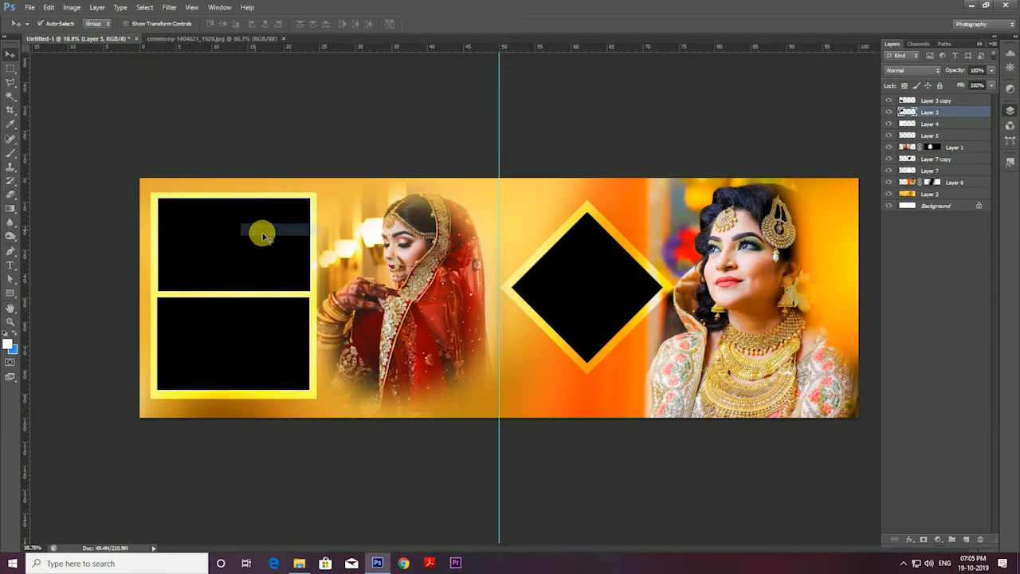
click(10, 96)
click(247, 269)
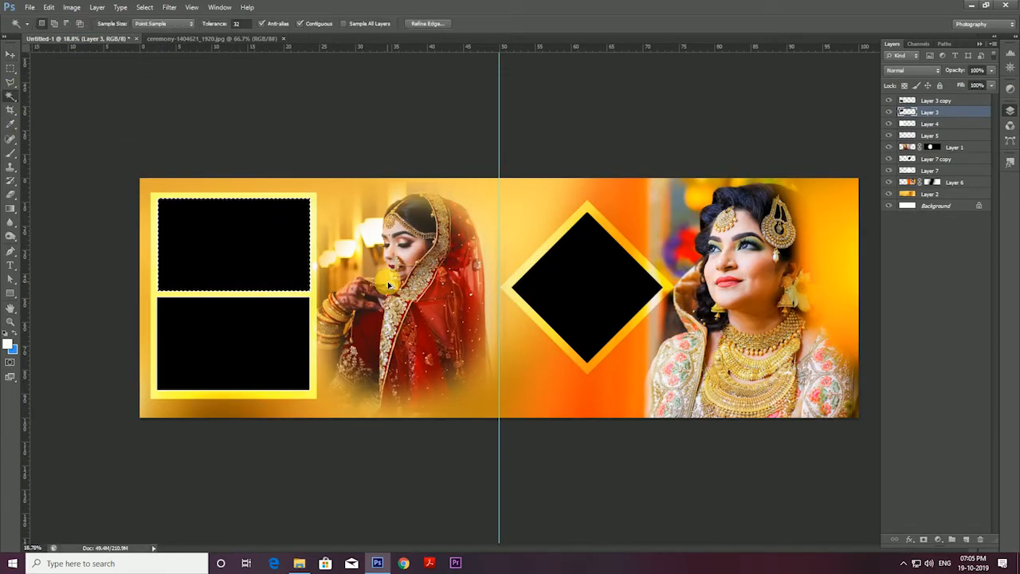
key(ctrl+alt+shift+v)
Scale down and position the bracelet photo so the hennaed hand and bangles fill the upper frame.
key(ctrl+t)
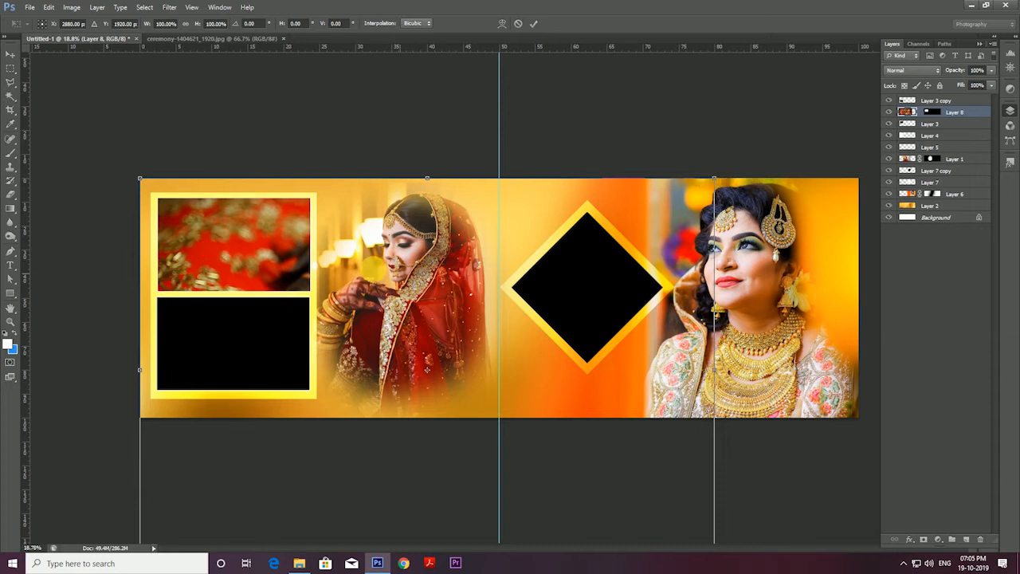
drag(708, 173, 416, 264)
drag(349, 273, 295, 248)
drag(360, 336, 313, 306)
key(Return)
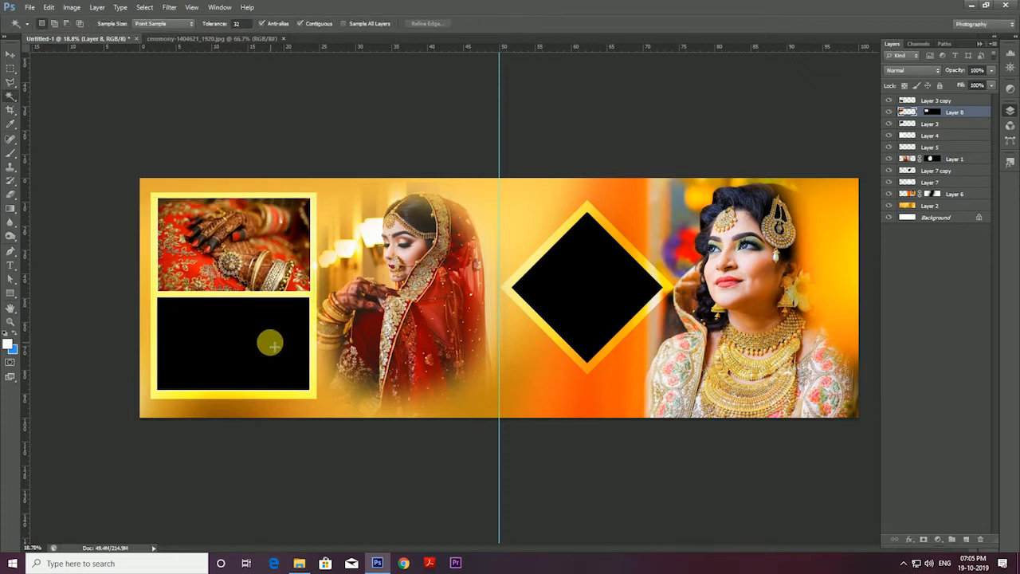
Select the lower black placeholder's area with the Magic Wand, then copy the whole ceremony-1404621_1920 photo and close it.
ctrl+right_click(269, 344)
ctrl+click(276, 351)
click(232, 343)
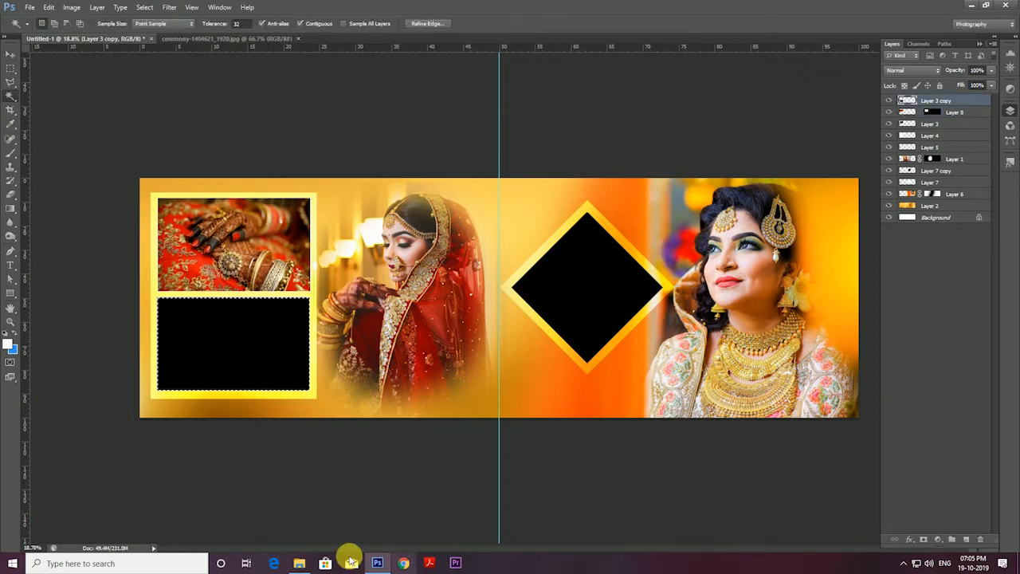
click(230, 39)
key(ctrl+a)
key(ctrl+c)
key(ctrl+w)
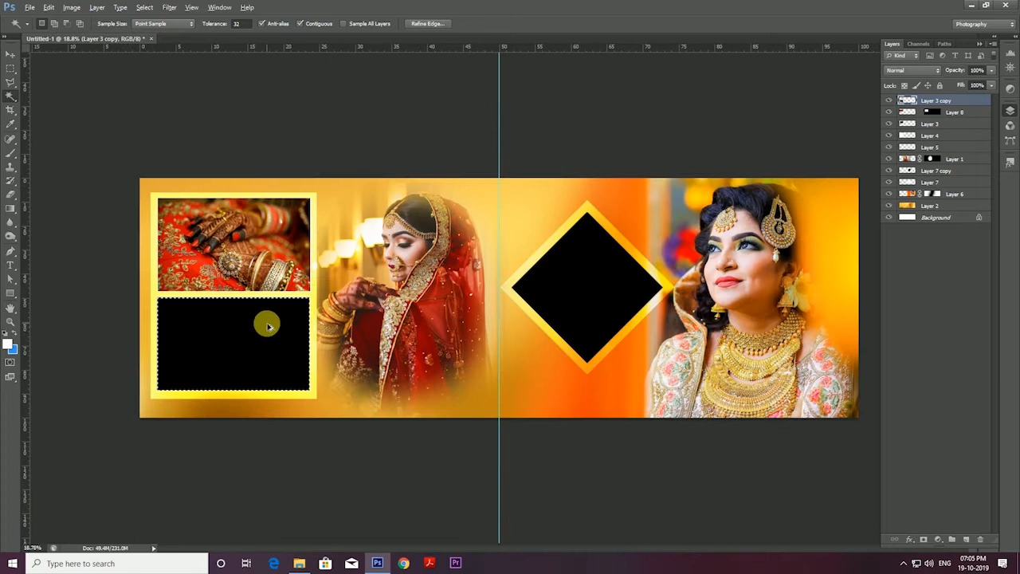
Paste the ceremony photo inside the lower placeholder and fit it to the frame.
key(alt+shift+ctrl+v)
key(ctrl+t)
key(Return)
Pick the black diamond's layer and select its area with the Magic Wand.
ctrl+right_click(594, 277)
ctrl+click(610, 281)
click(609, 281)
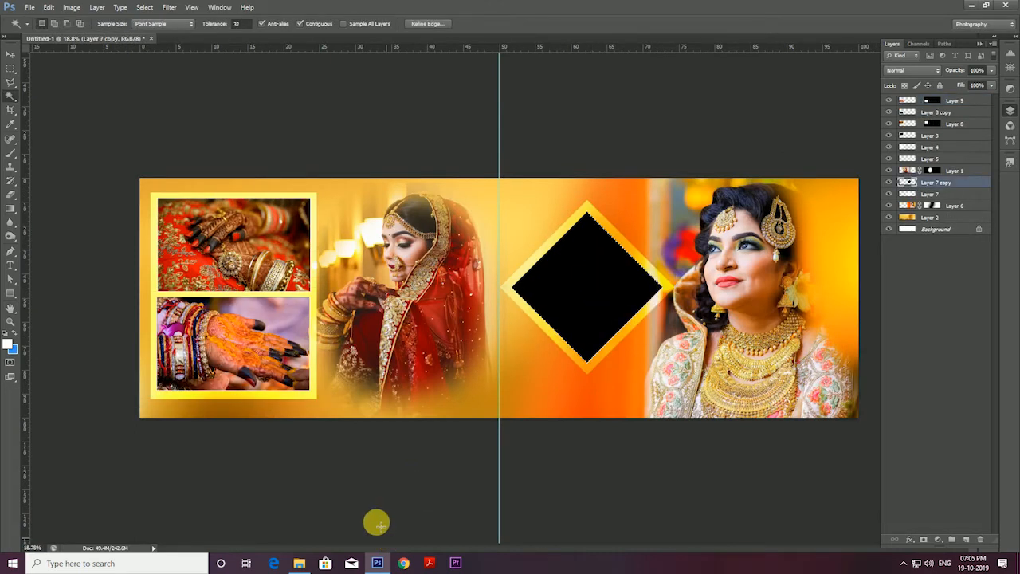
Open the couple photo wedding-3649741_1920 from the Photos folder in Photoshop, copy the whole image and close it.
click(299, 563)
scroll(470, 252, up, 3)
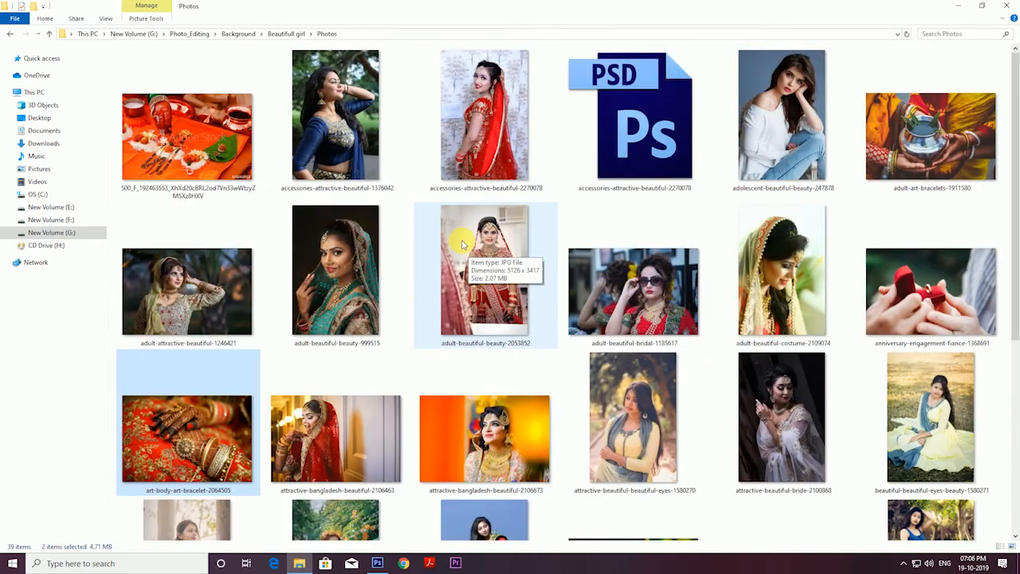
scroll(655, 345, down, 5)
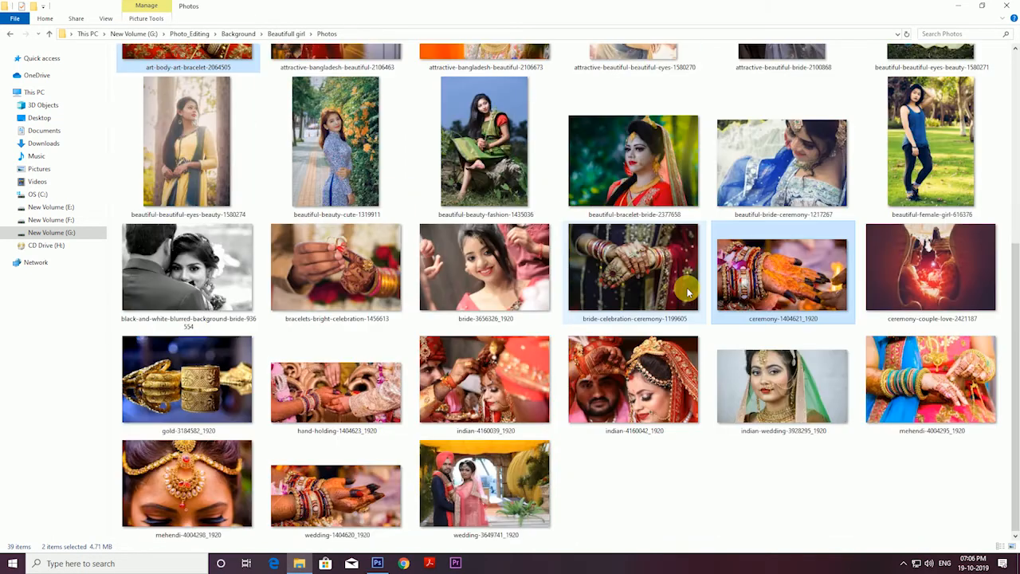
right_click(469, 517)
mouse_move(526, 309)
click(723, 319)
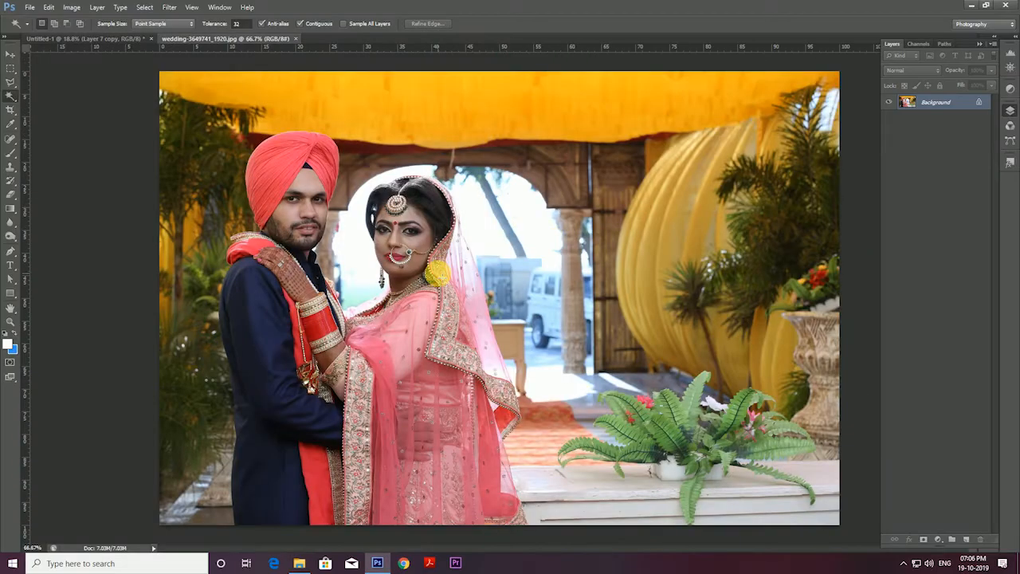
key(ctrl+a)
key(ctrl+c)
key(ctrl+w)
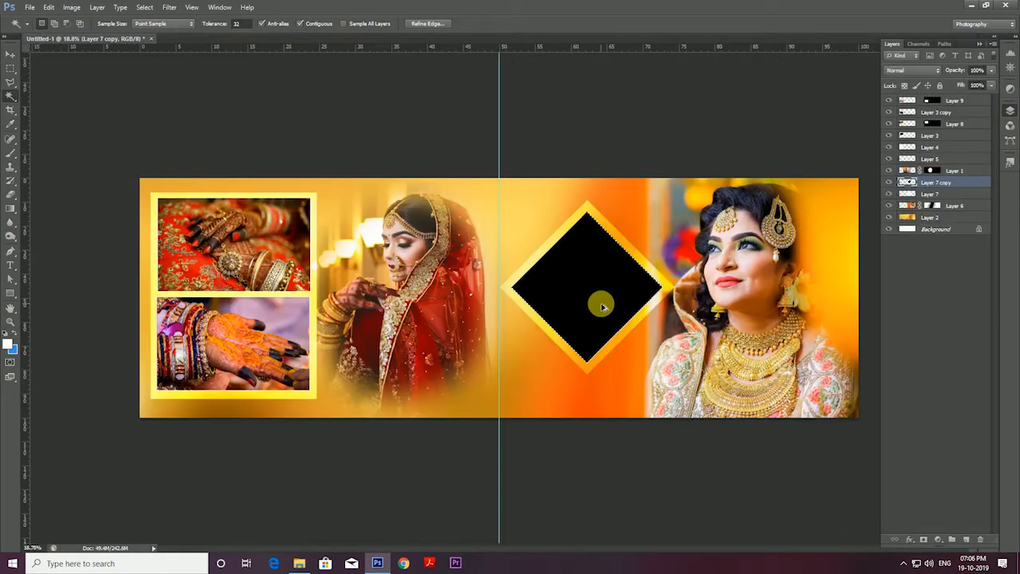
Paste the couple photo inside the diamond selection, scale it to about 136% and position it so both faces fit the frame.
key(ctrl+shift+alt+v)
key(ctrl+t)
drag(688, 229, 728, 203)
drag(620, 258, 678, 260)
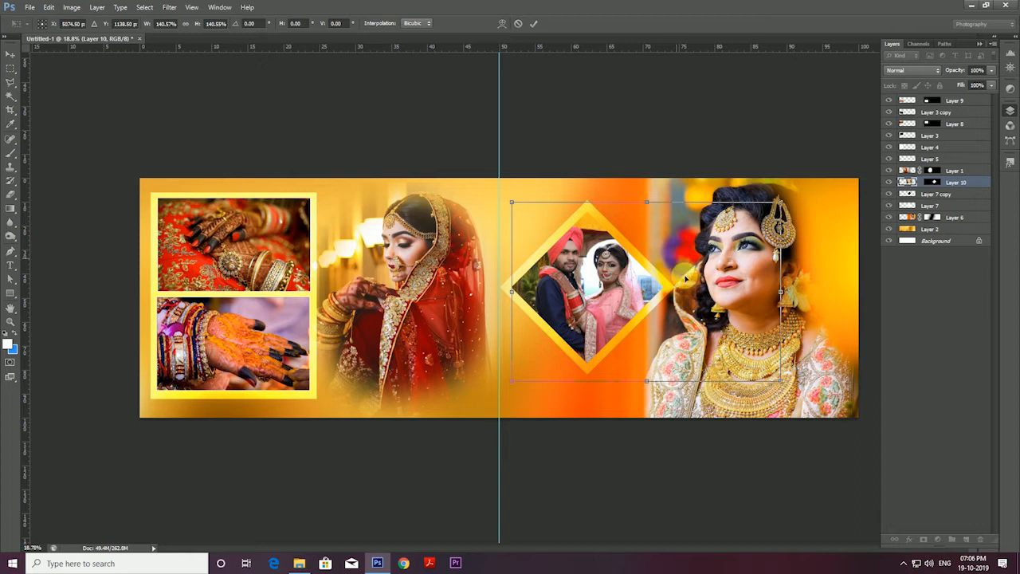
drag(780, 381, 768, 373)
drag(629, 294, 631, 297)
drag(512, 207, 508, 204)
drag(594, 256, 597, 262)
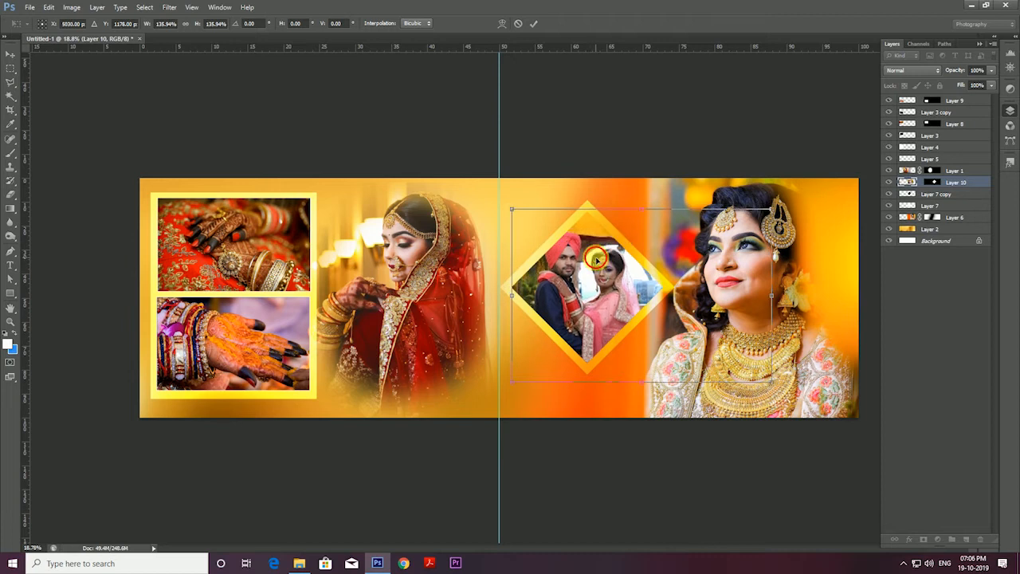
key(Return)
key(w)
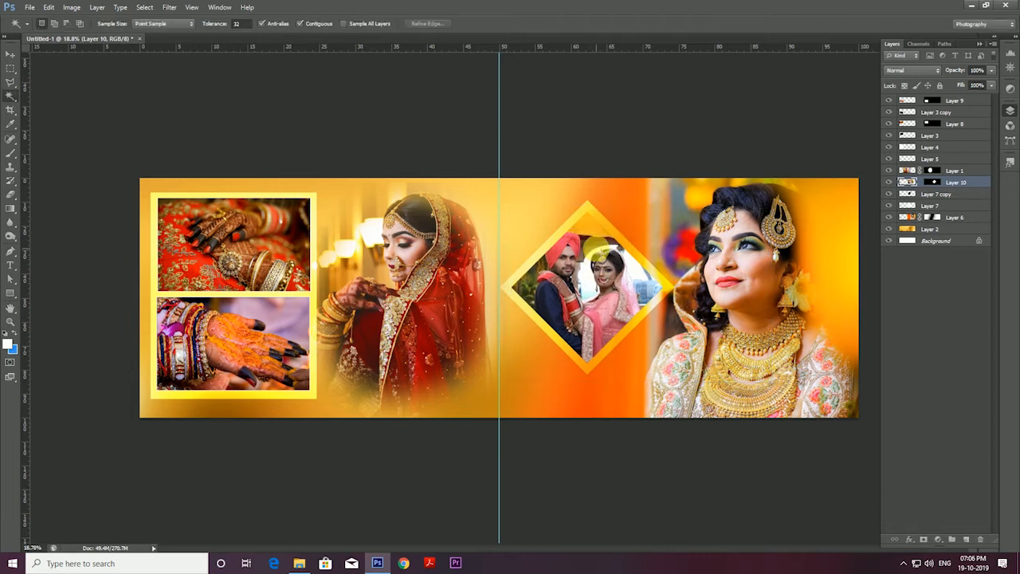
scroll(601, 265, down, 2)
scroll(592, 282, up, 2)
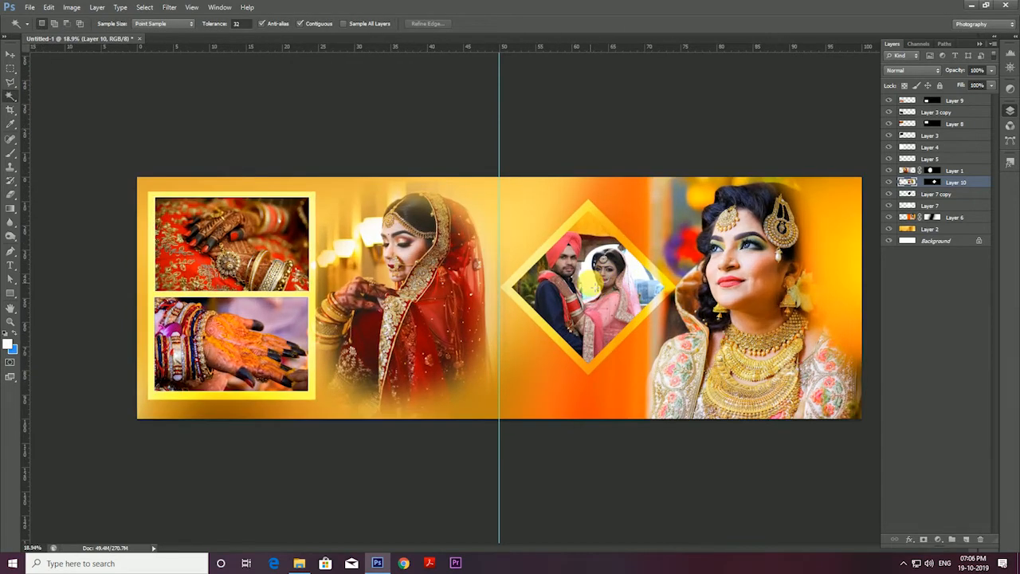
Add a new layer above the left bride's photo and set the foreground colour to purple #8b6395 sampled from the lower hand photo.
key(v)
click(447, 286)
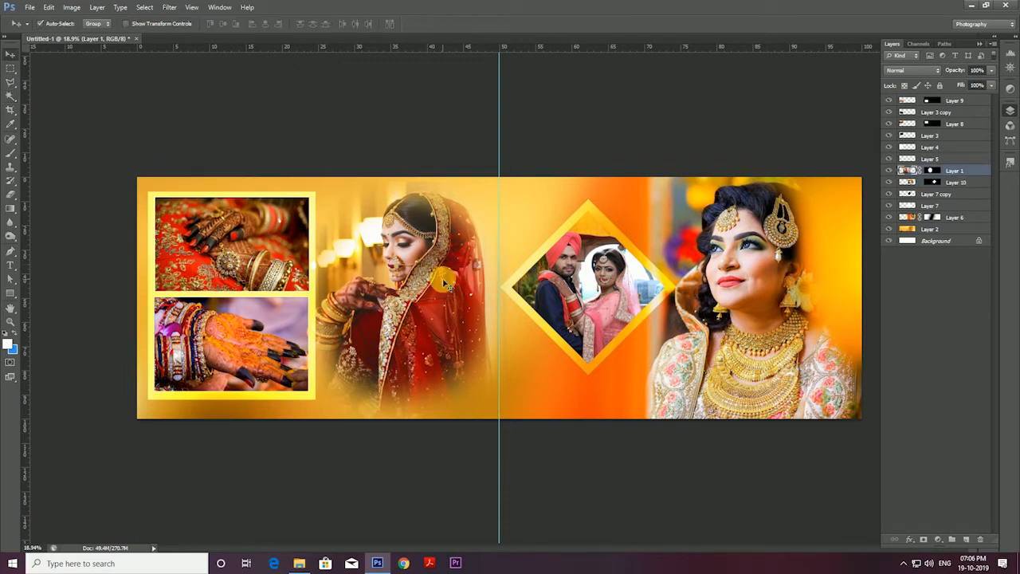
key(ctrl+shift+n)
key(Return)
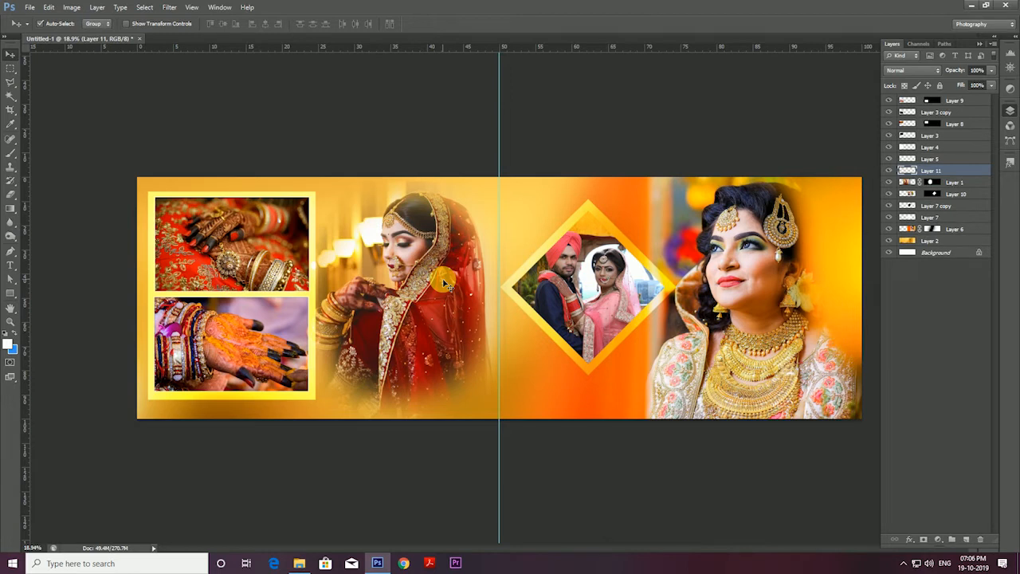
click(8, 342)
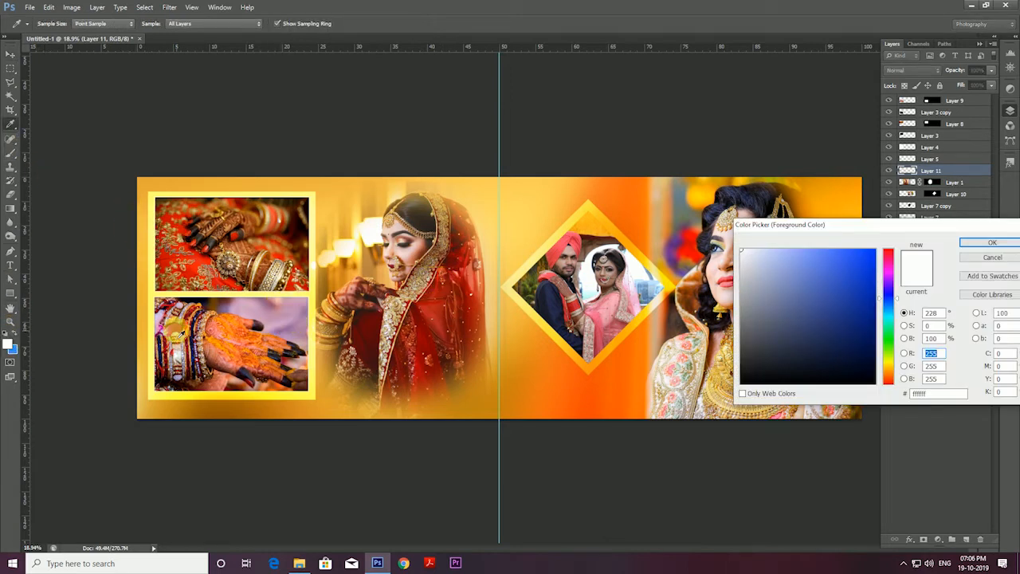
click(172, 339)
click(289, 335)
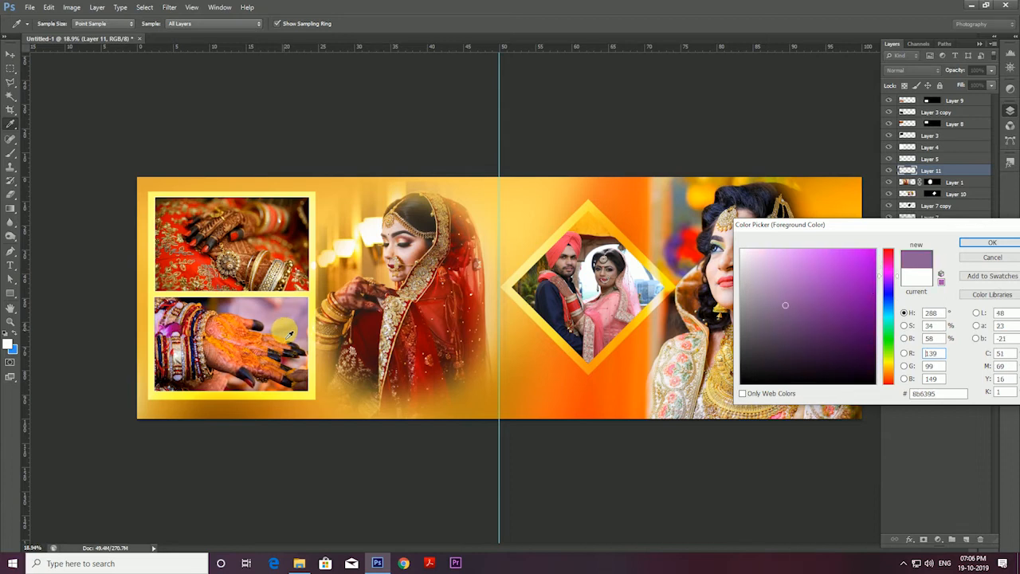
click(982, 244)
Paint a soft purple spot over the left bride with a 1900 px brush on the new layer.
key(b)
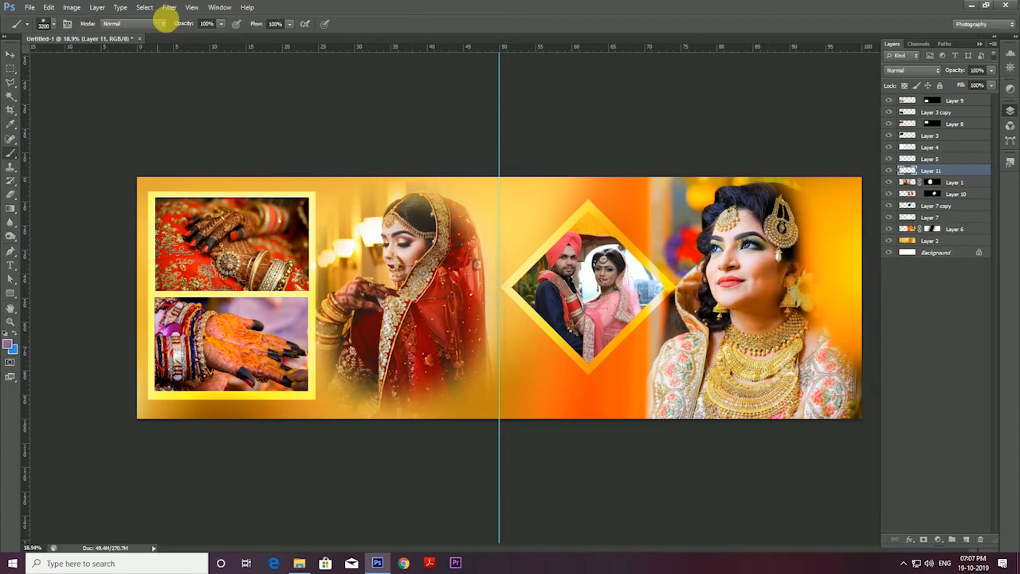
key(bracketleft)
key(bracketleft)
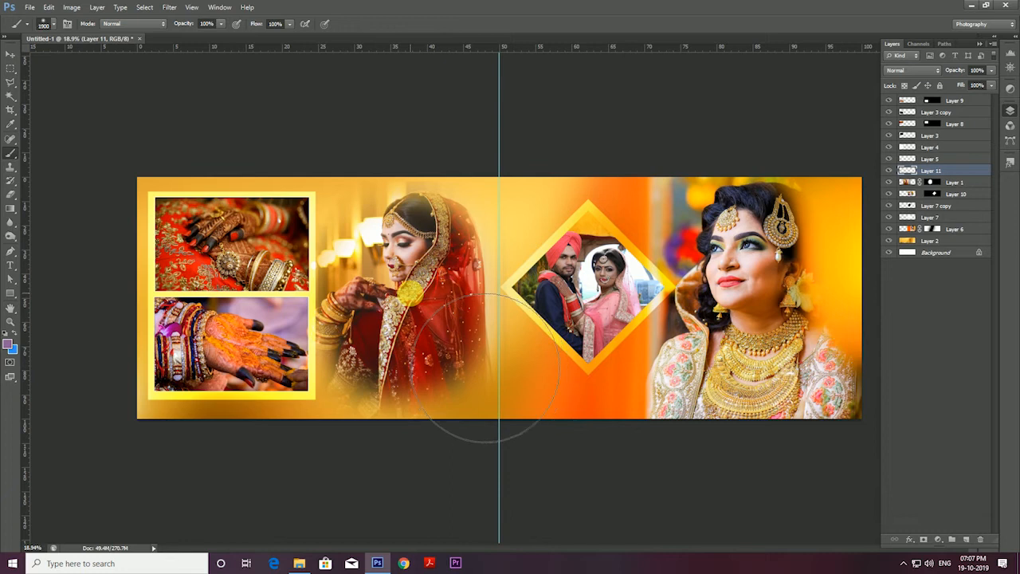
click(411, 291)
click(412, 291)
click(412, 292)
Enlarge the purple spot to about 114% and set its layer's blend mode to Color.
click(10, 54)
key(ctrl+t)
drag(569, 175, 589, 161)
drag(456, 285, 457, 285)
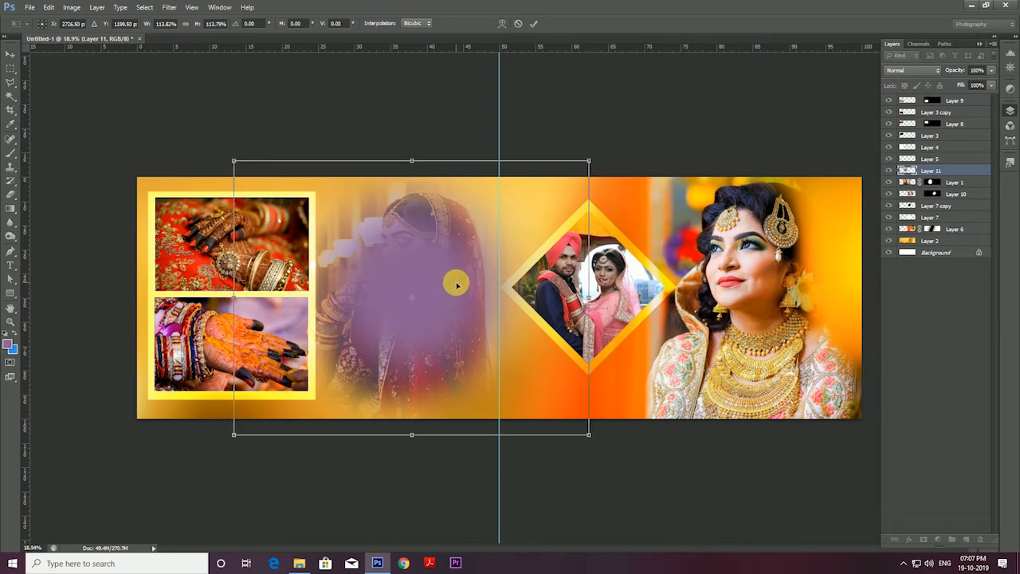
key(Return)
click(909, 70)
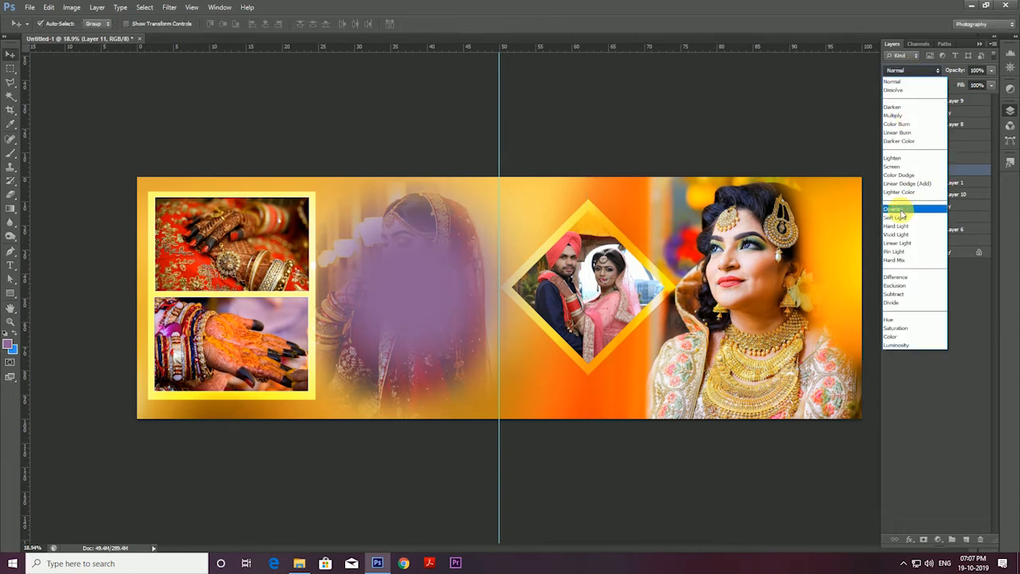
click(891, 336)
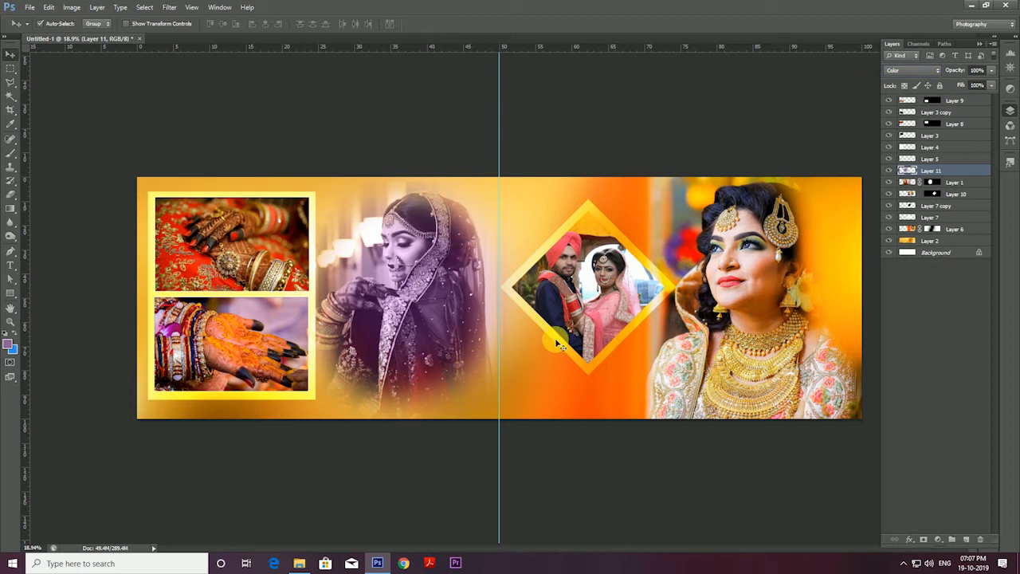
Enlarge the purple colour layer by about 137% and shift it slightly down so it covers the whole bride.
key(ctrl+t)
drag(588, 162, 645, 130)
drag(455, 282, 452, 297)
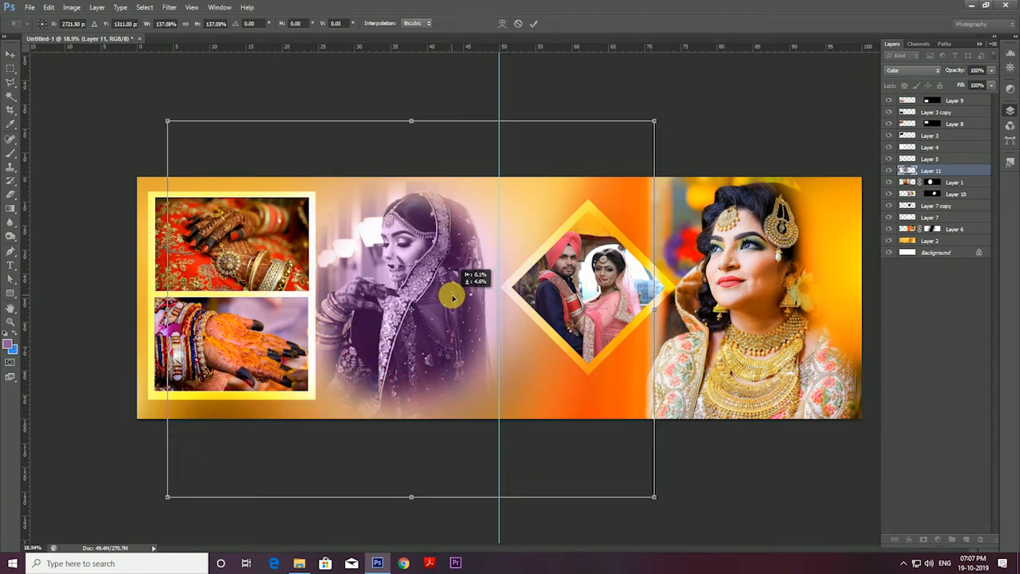
key(Return)
Increase the contrast of the left bride's photo layer with Levels, using input black 12 and input white 239.
right_click(426, 282)
click(452, 315)
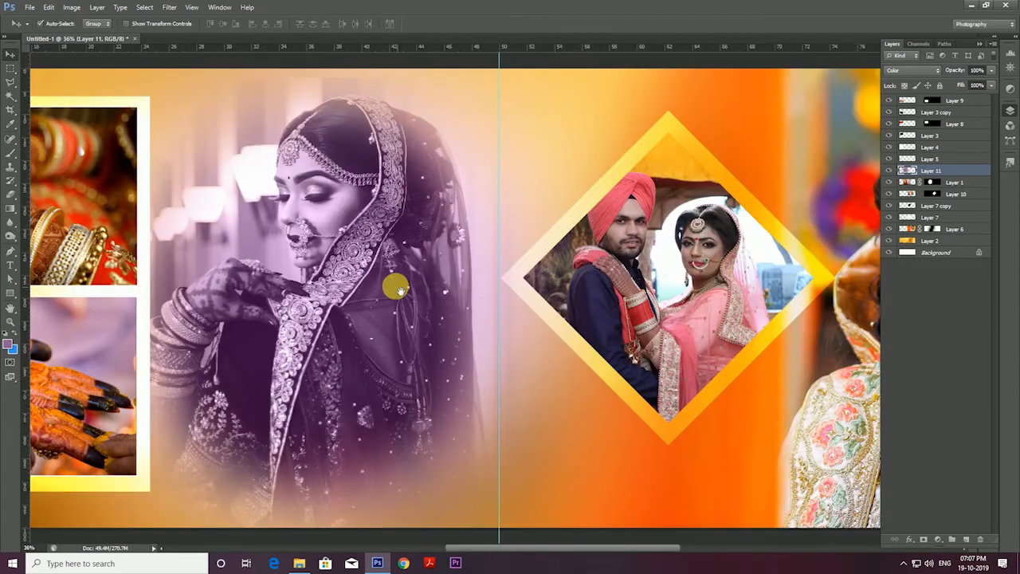
click(959, 182)
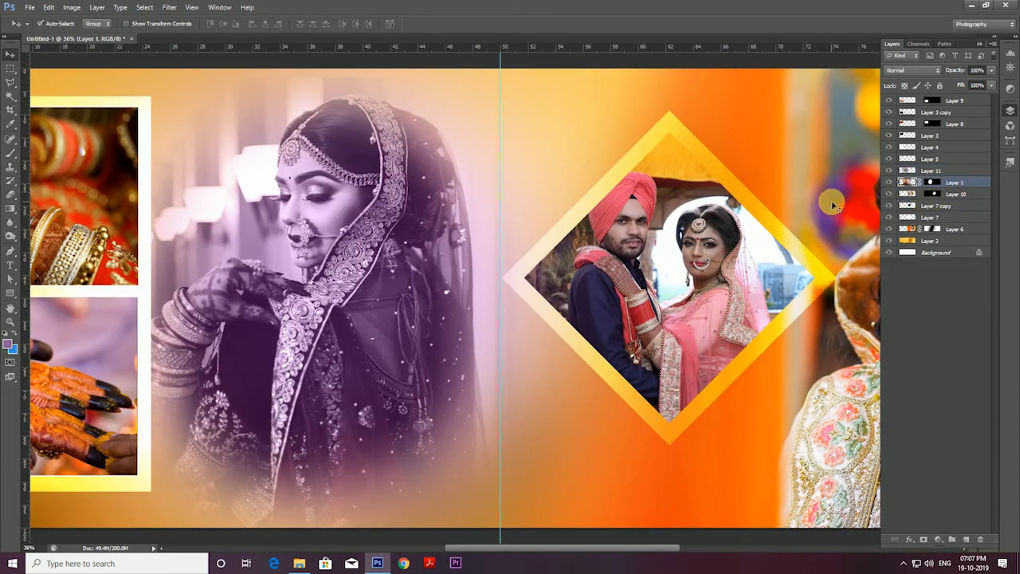
key(ctrl+l)
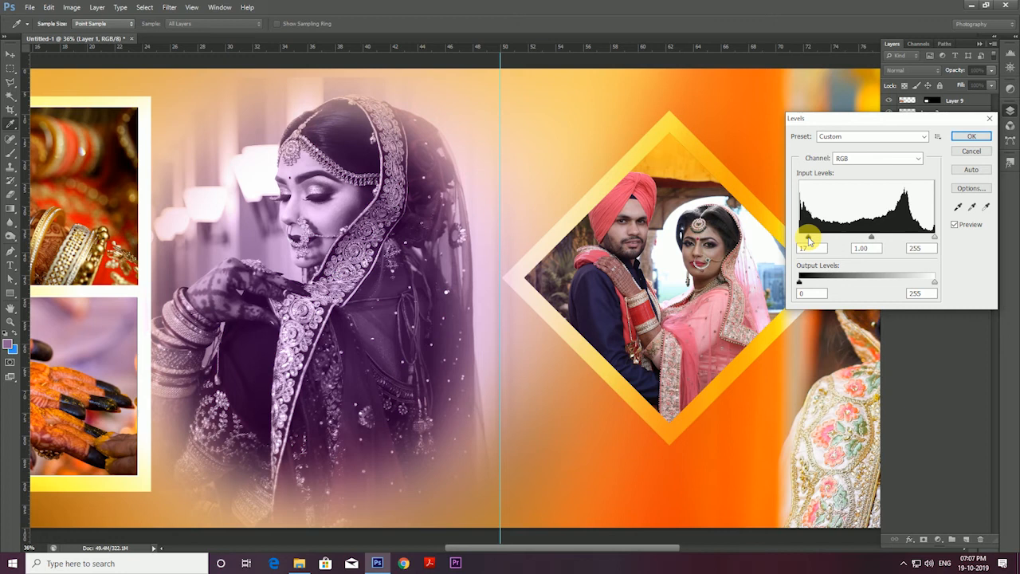
drag(935, 241, 923, 241)
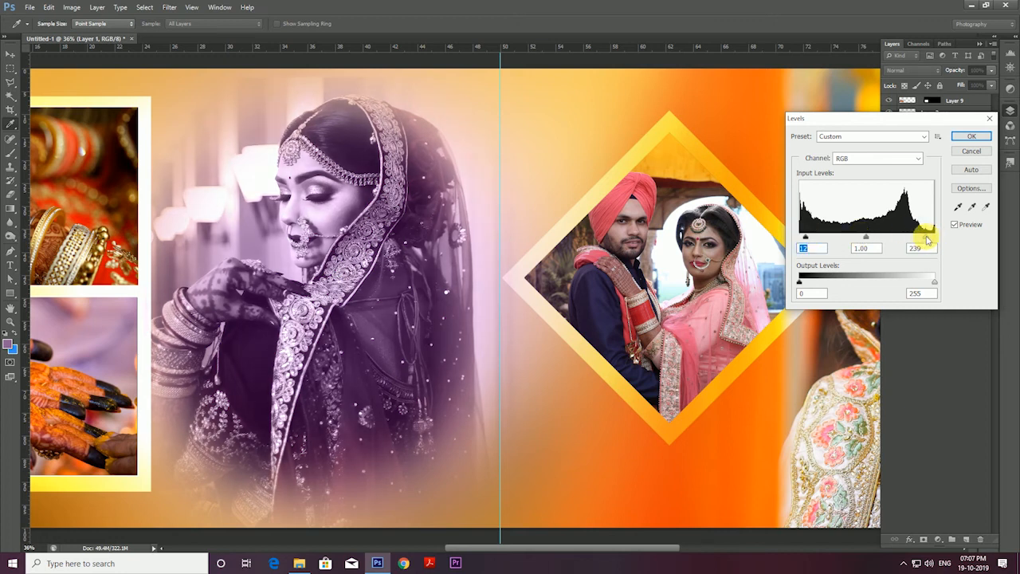
key(Return)
Add the heading GOLDEN MOMENTS near the spread's lower edge in 60 pt Copperplate, coloured dark purple #340b3c.
key(ctrl+0)
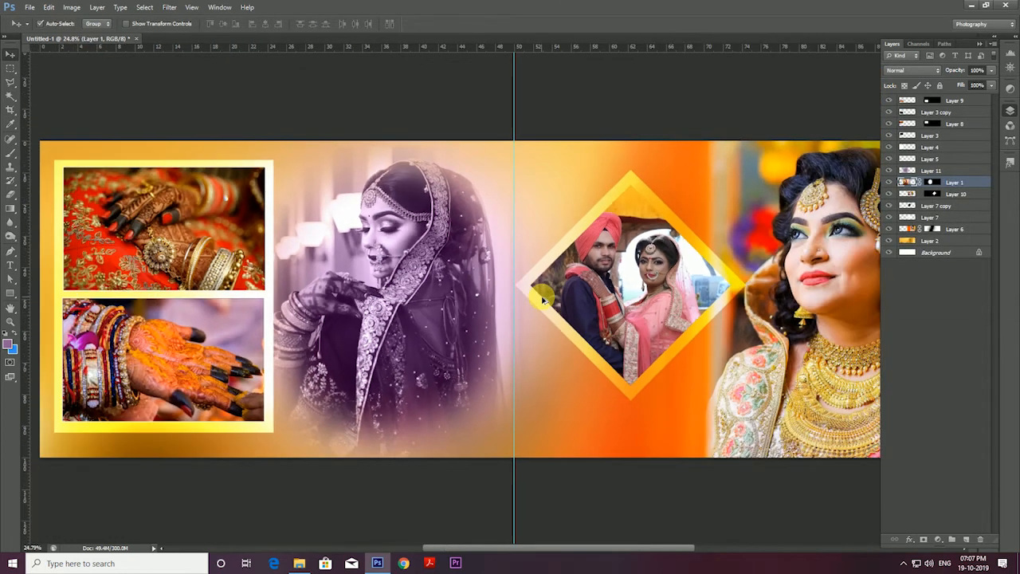
click(11, 267)
click(339, 23)
click(349, 342)
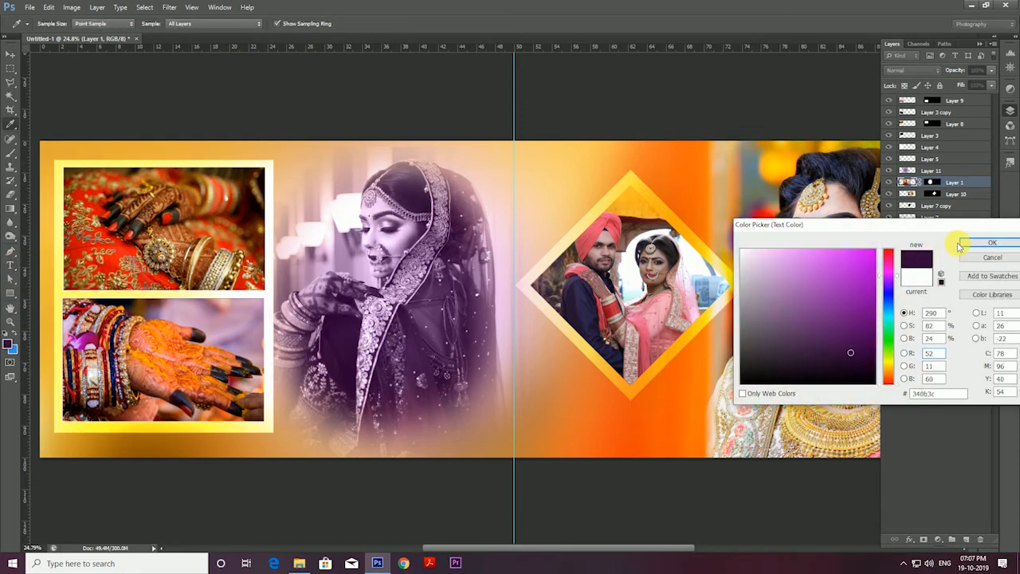
click(989, 242)
click(594, 430)
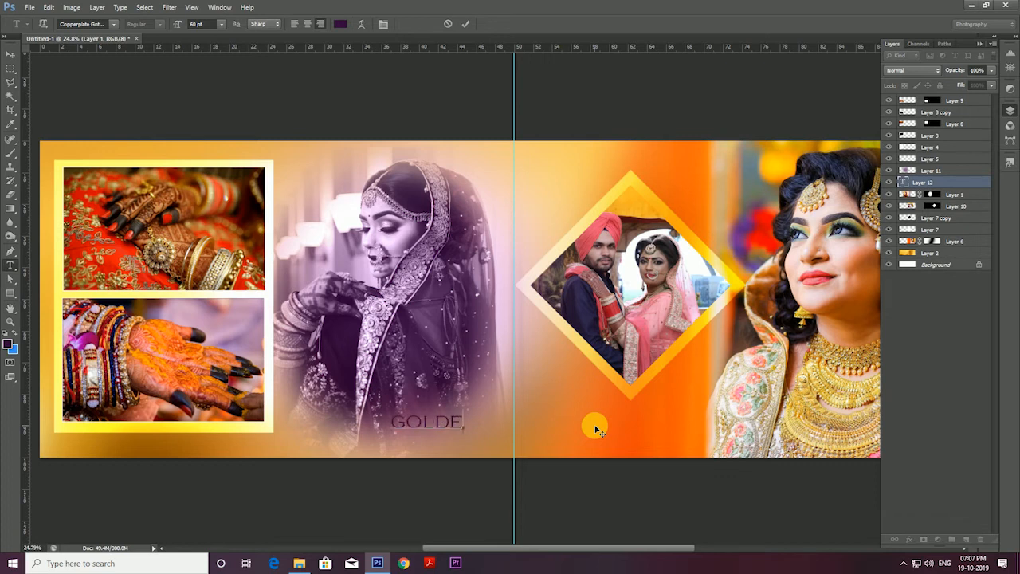
text(GOLDEN MOMENTS)
Position the GOLDEN MOMENTS heading across the centre guide between the left bride and the diamond, and nudge it slightly down.
drag(467, 417, 626, 433)
drag(754, 448, 766, 444)
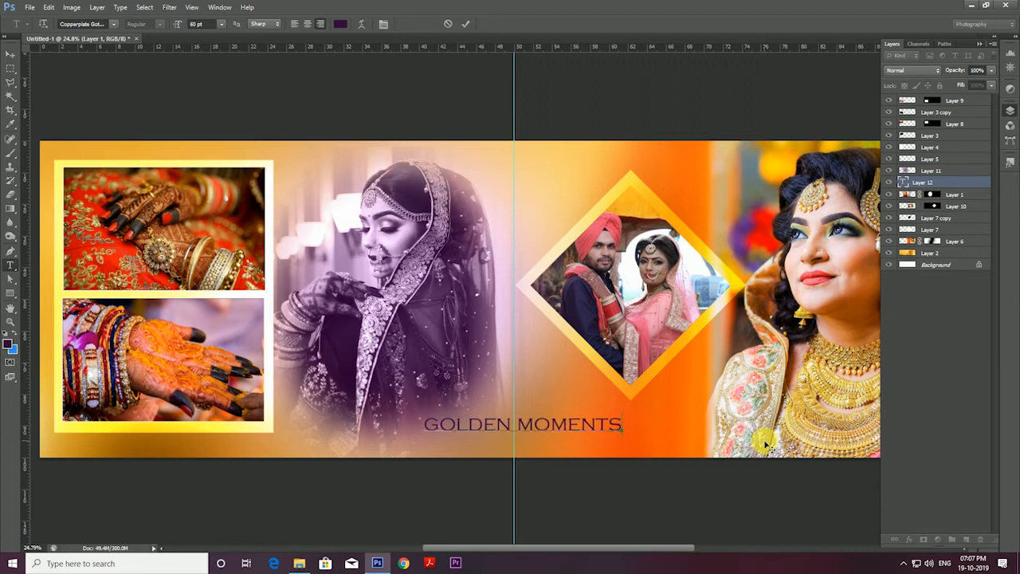
click(10, 54)
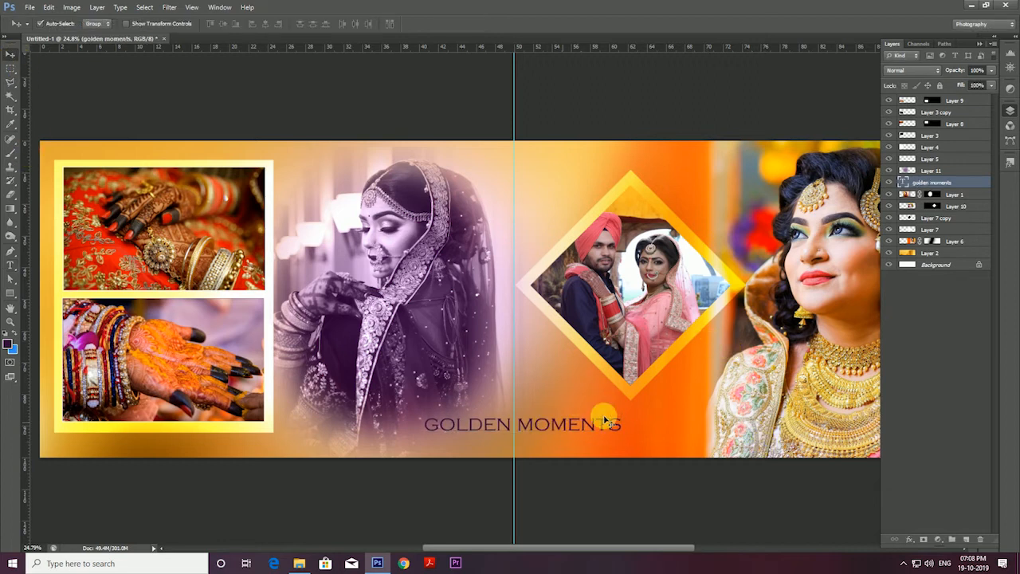
key(shift+Down)
key(shift+Down)
key(shift+Down)
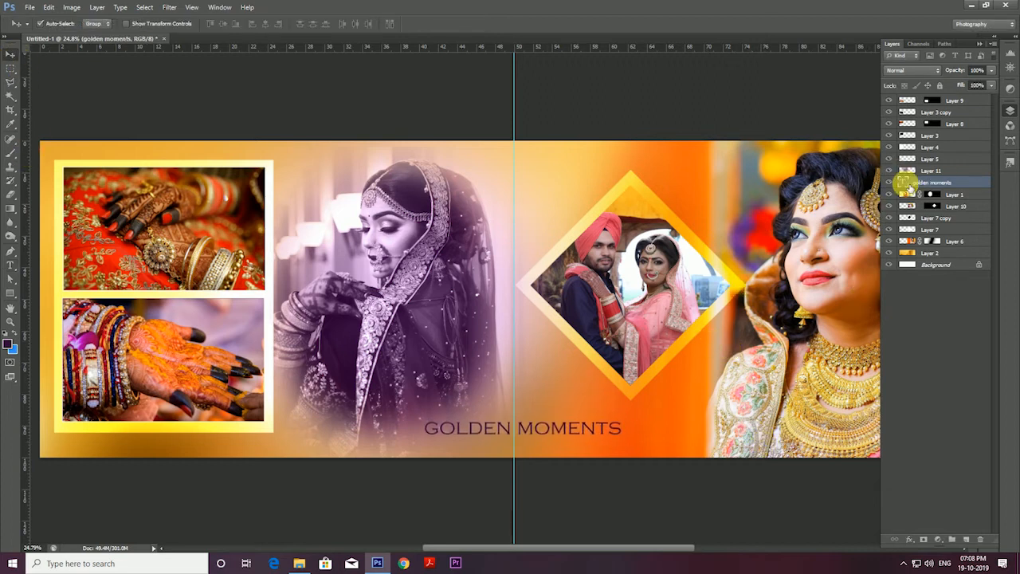
Recolour the GOLDEN MOMENTS heading to off-white #ececec sampled from the bright background in the couple photo.
double_click(904, 184)
click(341, 23)
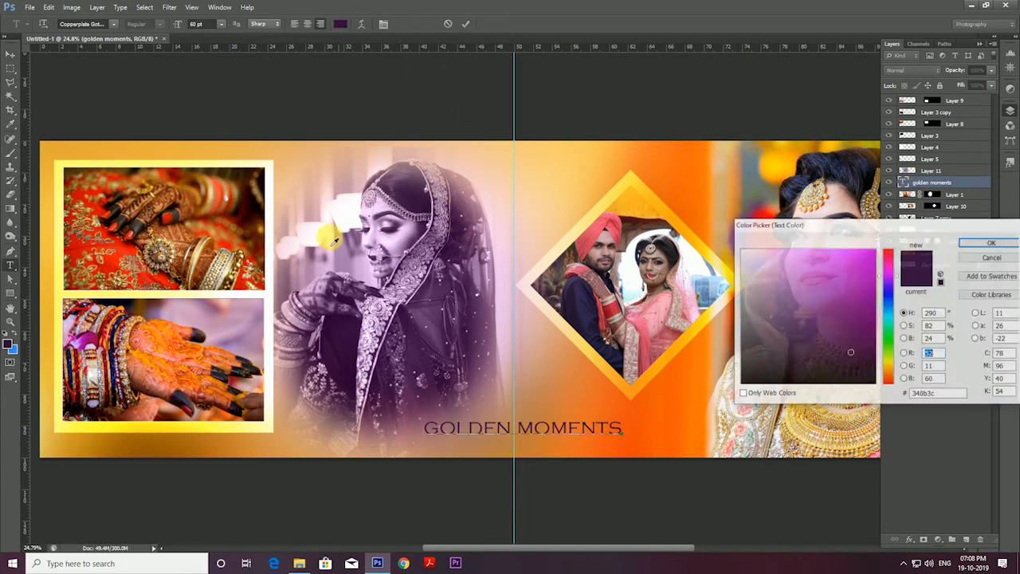
click(717, 262)
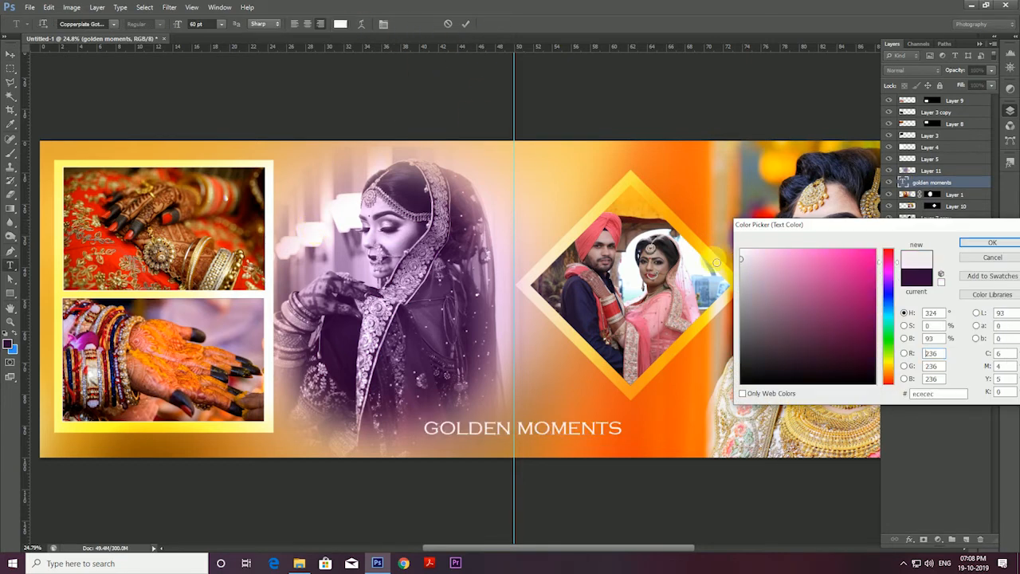
click(982, 247)
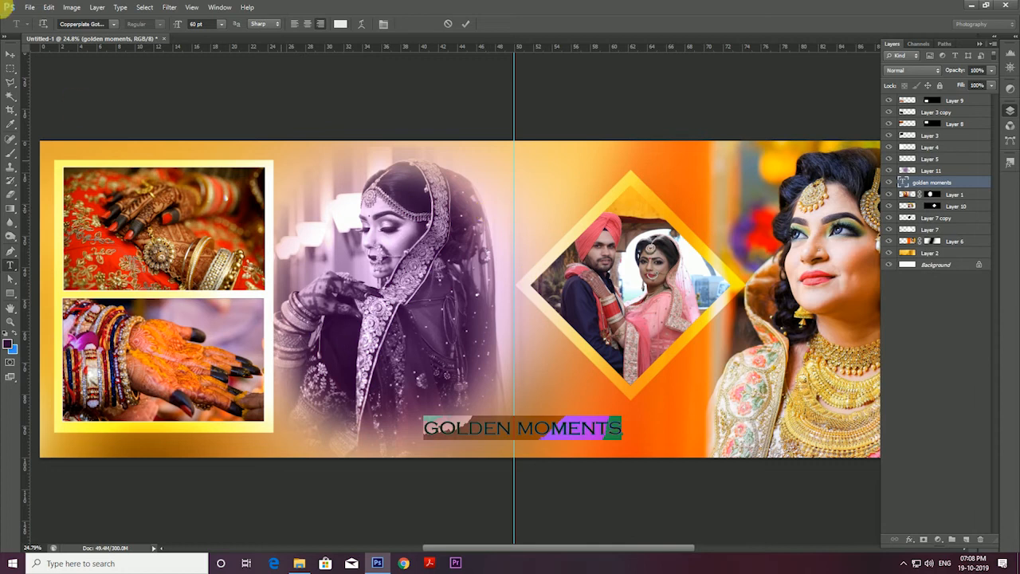
click(10, 57)
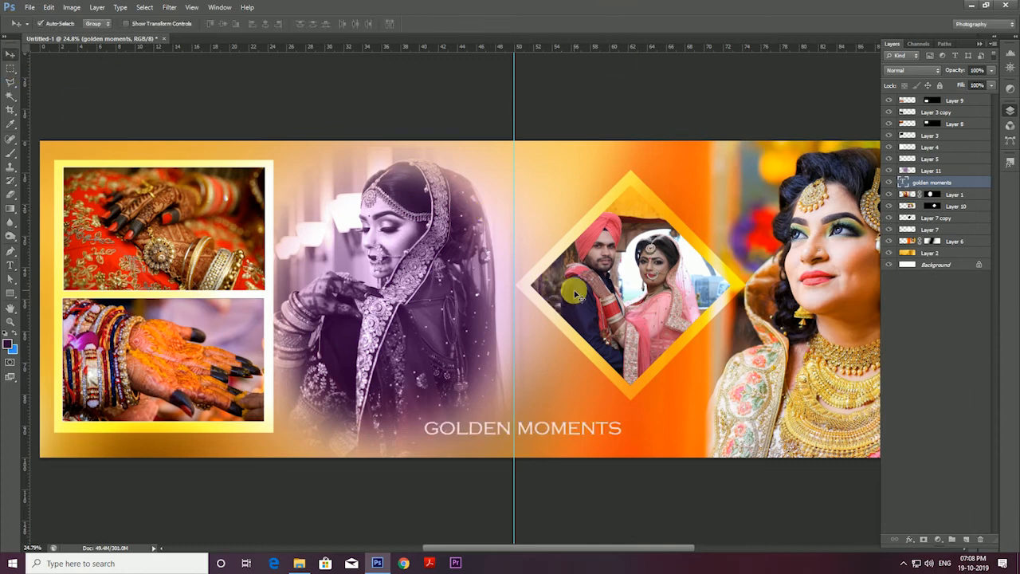
Switch to File Explorer and open the Png Clips folder inside Photo_Editing.
scroll(464, 327, down, 3)
scroll(466, 330, up, 1)
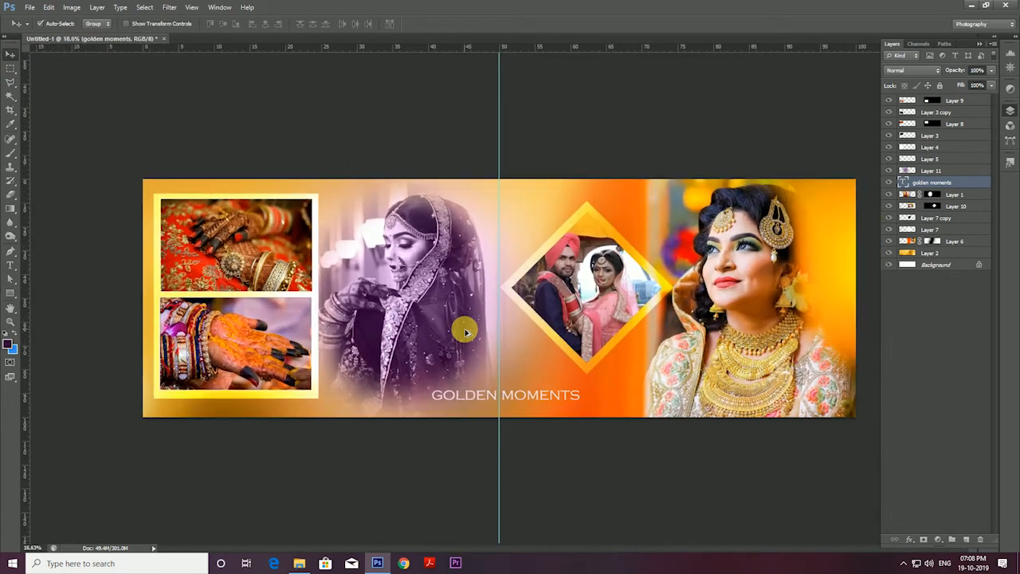
click(300, 563)
scroll(483, 263, up, 10)
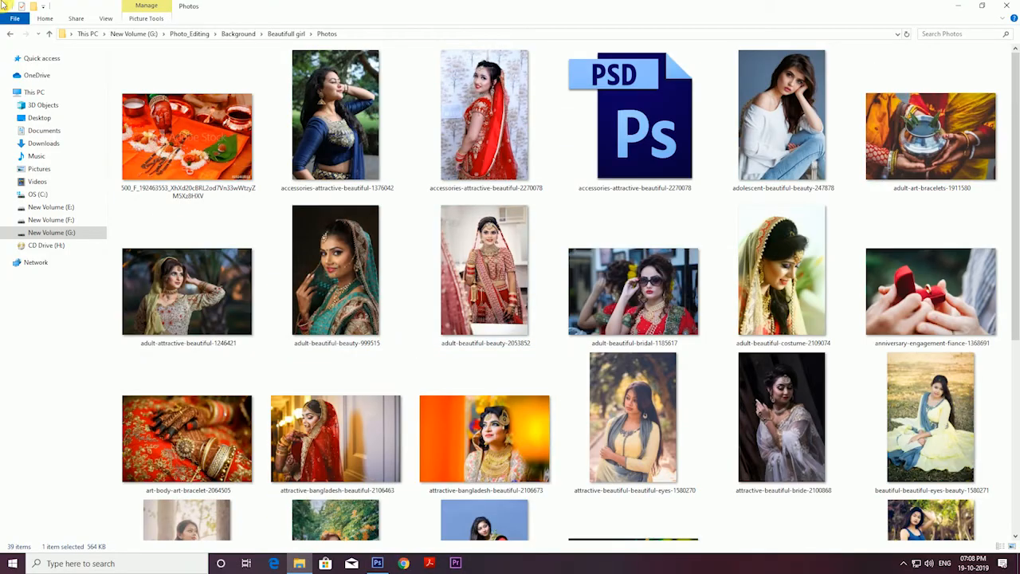
click(10, 33)
click(9, 34)
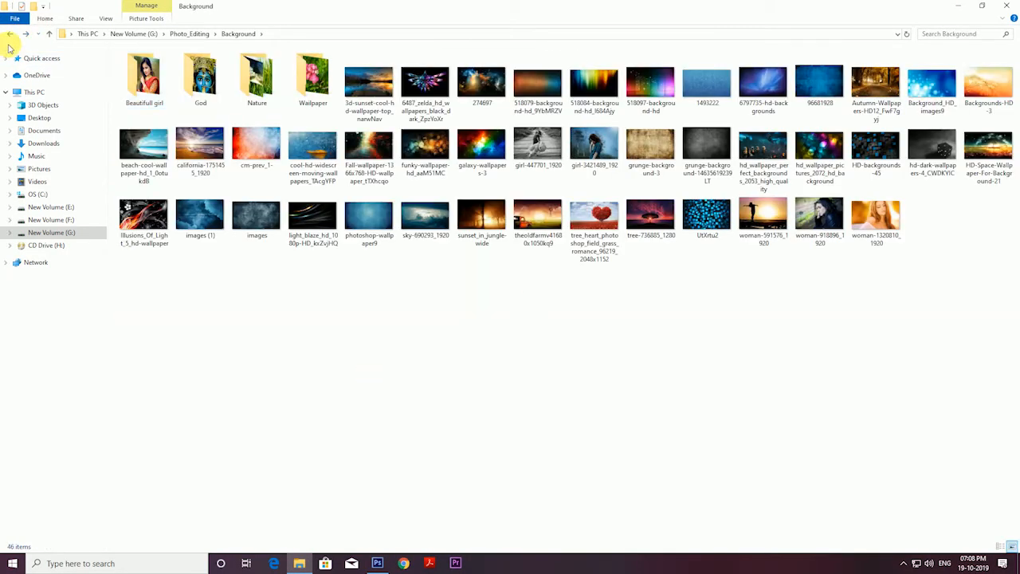
click(9, 35)
click(260, 84)
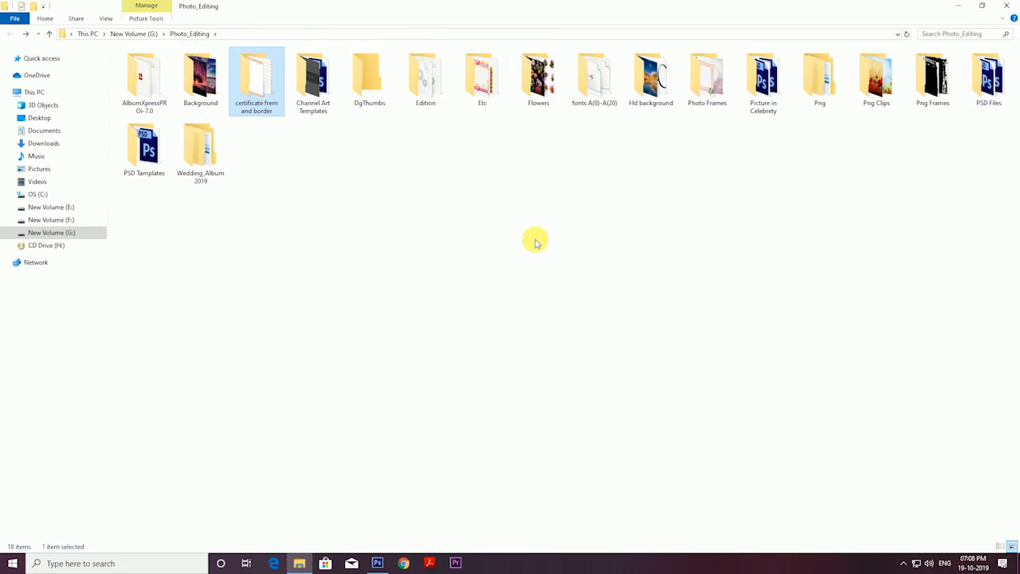
double_click(208, 164)
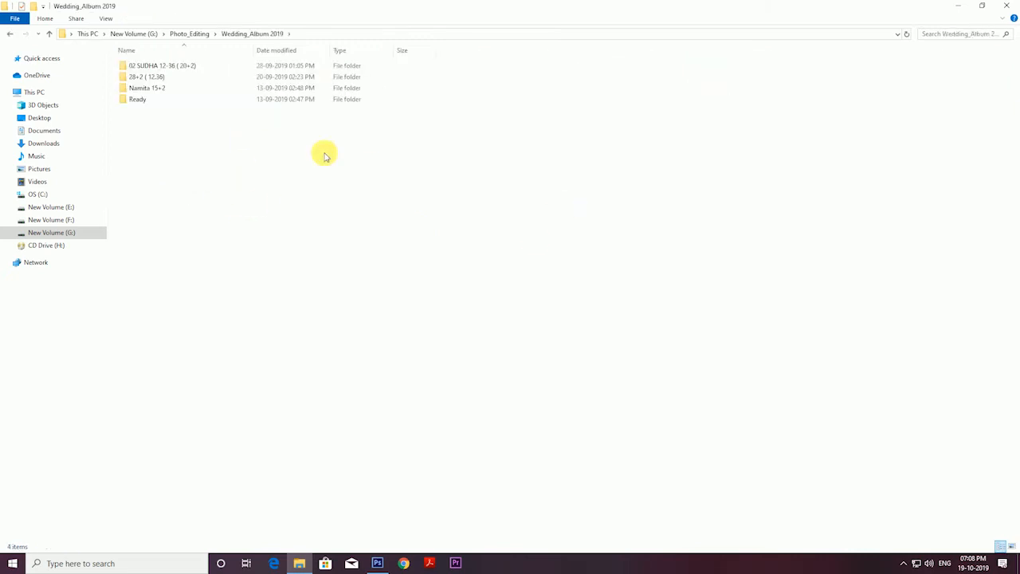
click(9, 33)
double_click(874, 87)
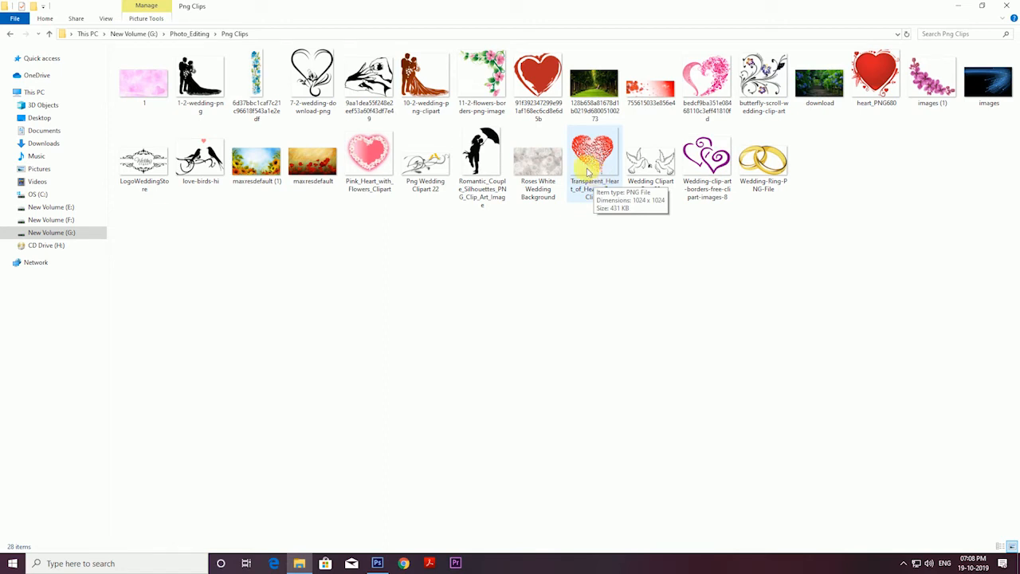
Open butterfly-scroll-wedding-clip-art in Photoshop, bring it onto the album spread and place it with Free Transform.
drag(763, 80, 898, 445)
drag(470, 196, 600, 149)
key(ctrl+t)
drag(546, 220, 400, 413)
key(Return)
Rotate the scroll ornament about 119°, scale it to about 65% and place it at the spread's top edge beside the centre guide.
key(ctrl+t)
drag(460, 310, 418, 478)
drag(397, 399, 544, 173)
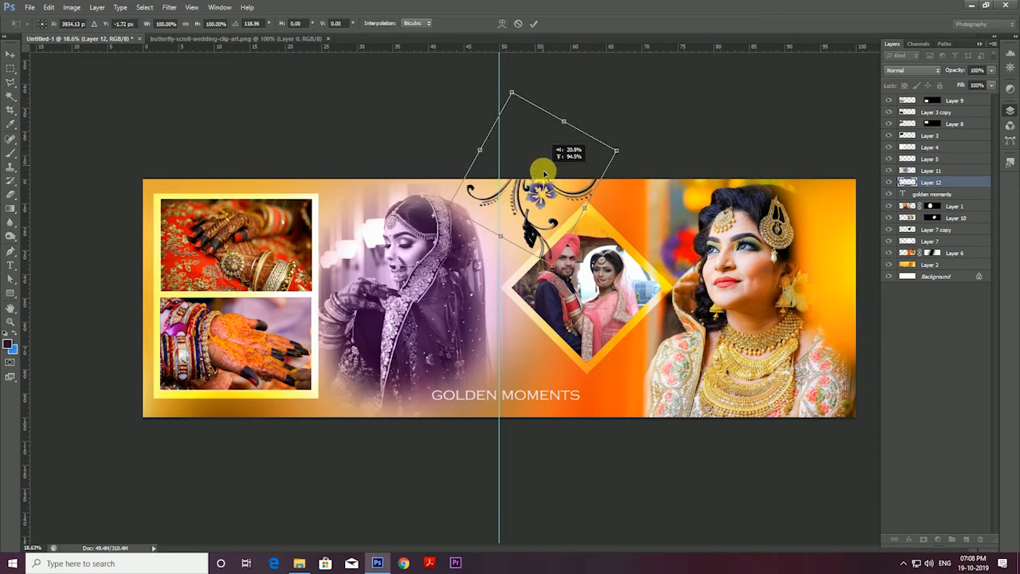
drag(553, 266, 545, 237)
mouse_move(524, 192)
mouse_down()
mouse_move(517, 201)
mouse_move(541, 194)
mouse_up()
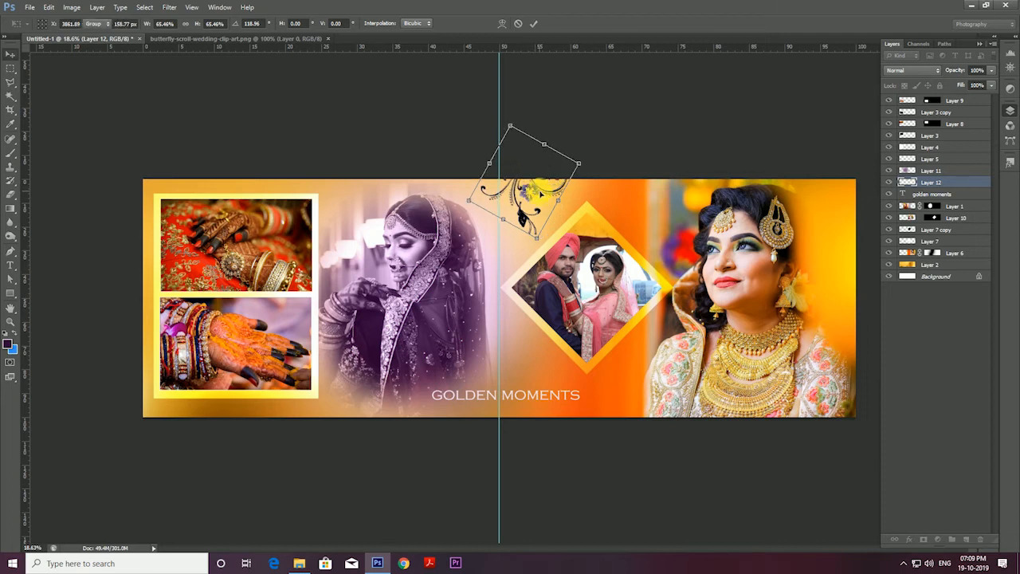
key(Return)
key(ctrl+u)
drag(821, 208, 802, 227)
click(949, 121)
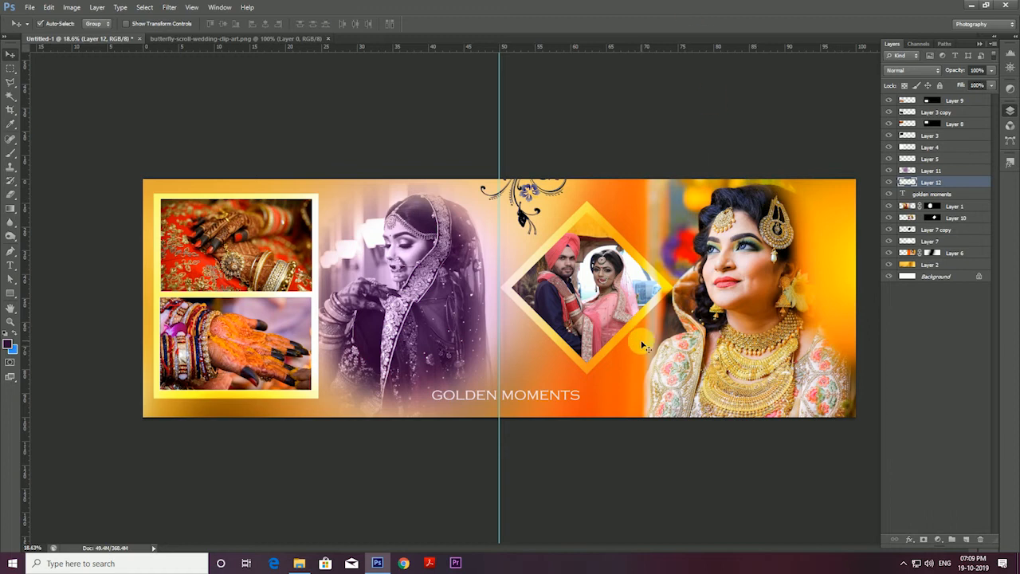
Duplicate the GOLDEN MOMENTS heading, scale the copy to about 45% and place it beneath the heading's right end.
click(674, 517)
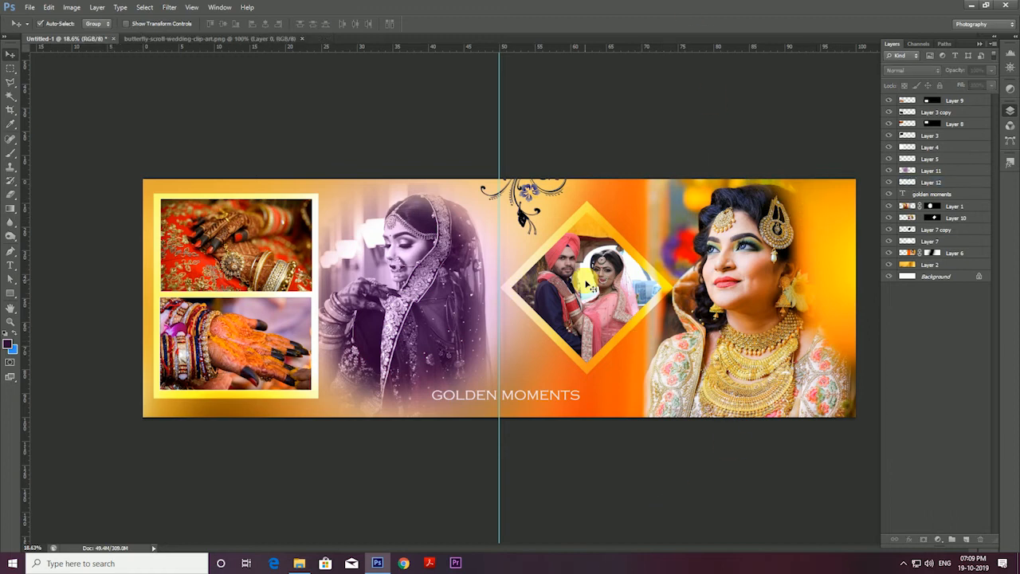
click(980, 44)
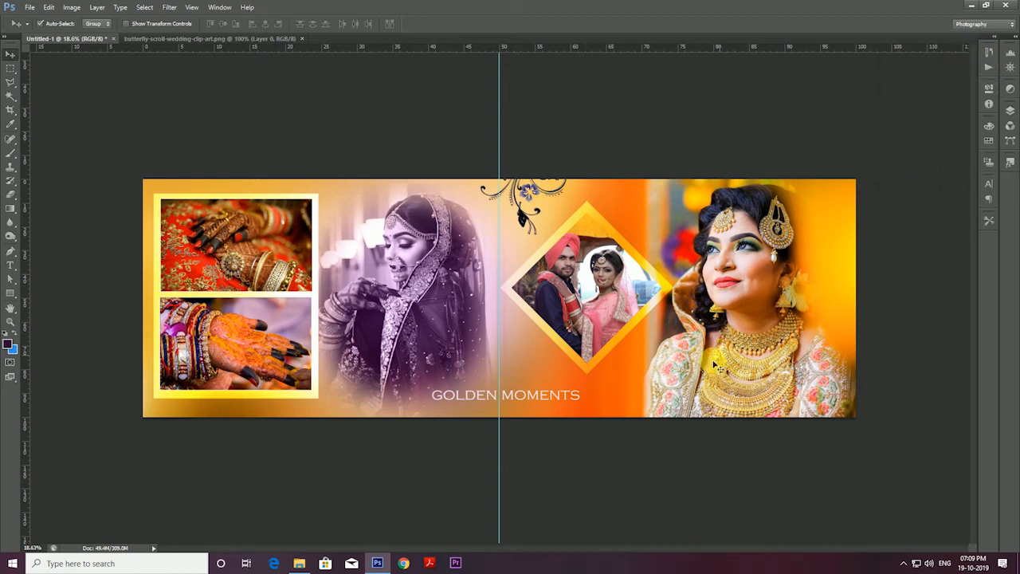
right_click(537, 392)
click(558, 423)
click(558, 425)
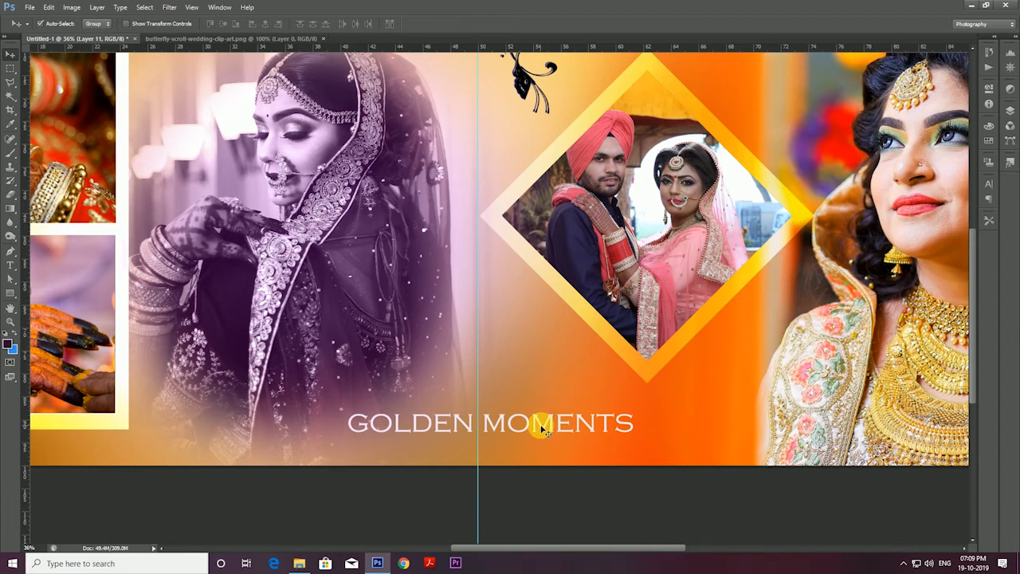
drag(516, 422, 513, 392)
click(609, 420)
right_click(611, 424)
click(612, 423)
key(ctrl+t)
drag(583, 424, 606, 443)
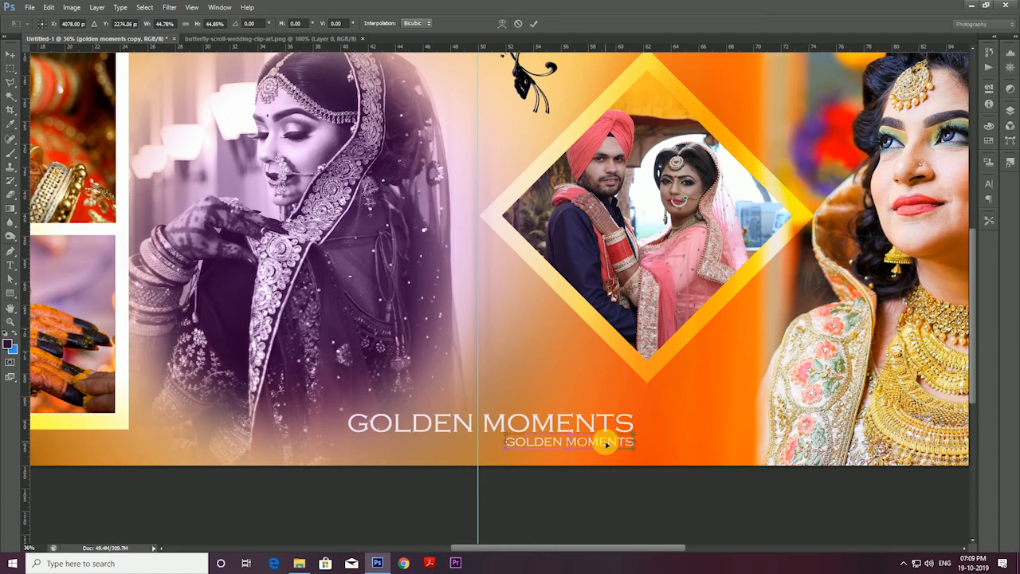
key(Return)
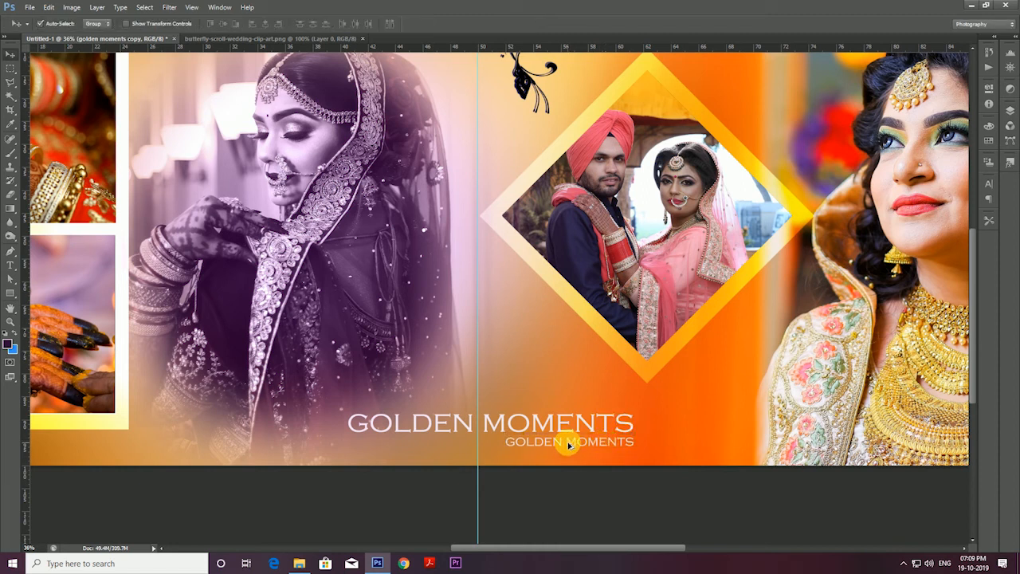
Duplicate the small GOLDEN MOMENTS line and place the second copy level with it under the word GOLDEN.
drag(600, 446, 461, 443)
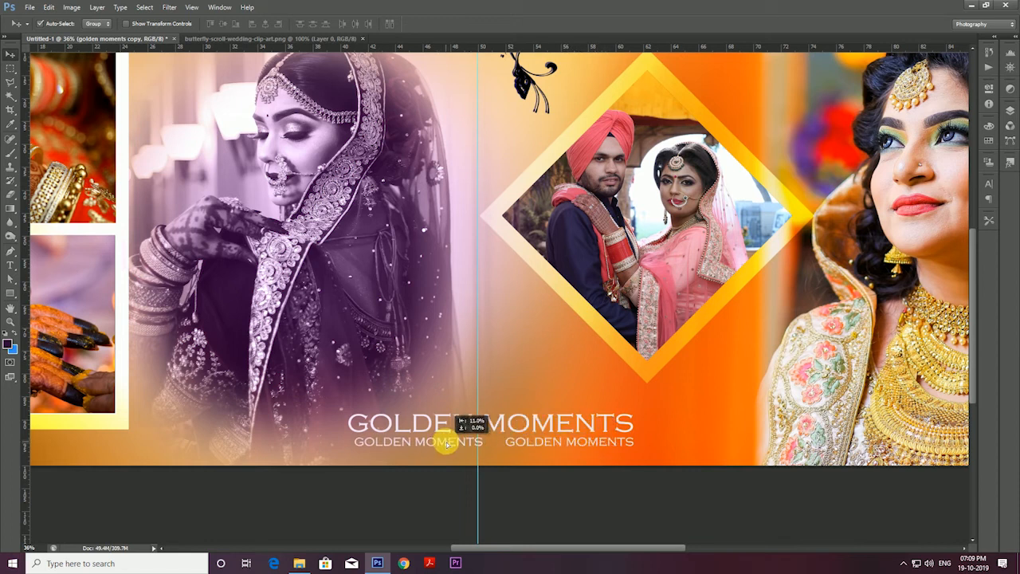
drag(444, 442, 445, 443)
click(509, 441)
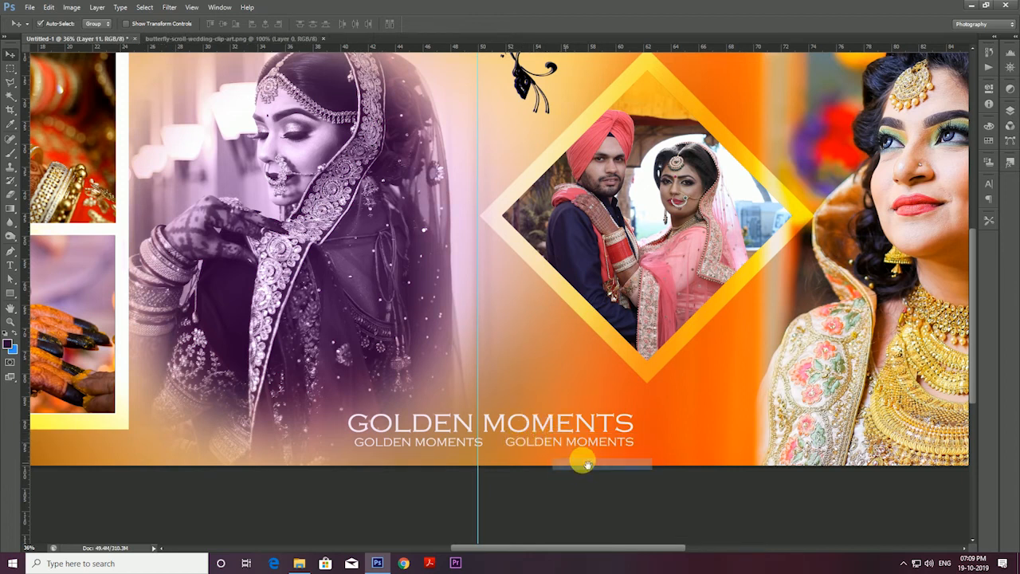
Move the small GOLDEN MOMENTS line under the heading's right end slightly left, closing the gap to the other copy.
scroll(581, 458, up, 3)
drag(541, 412, 542, 414)
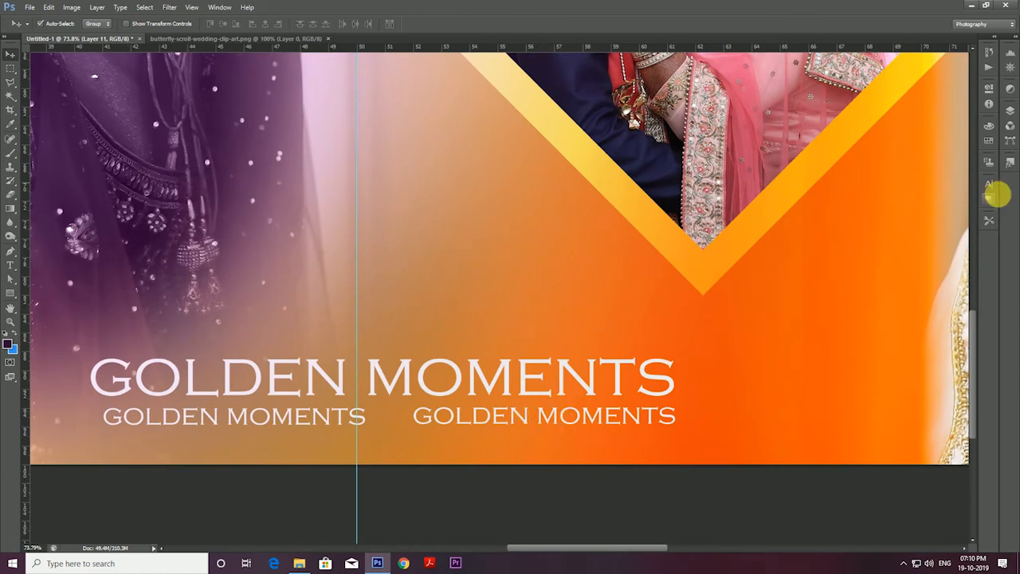
click(1011, 111)
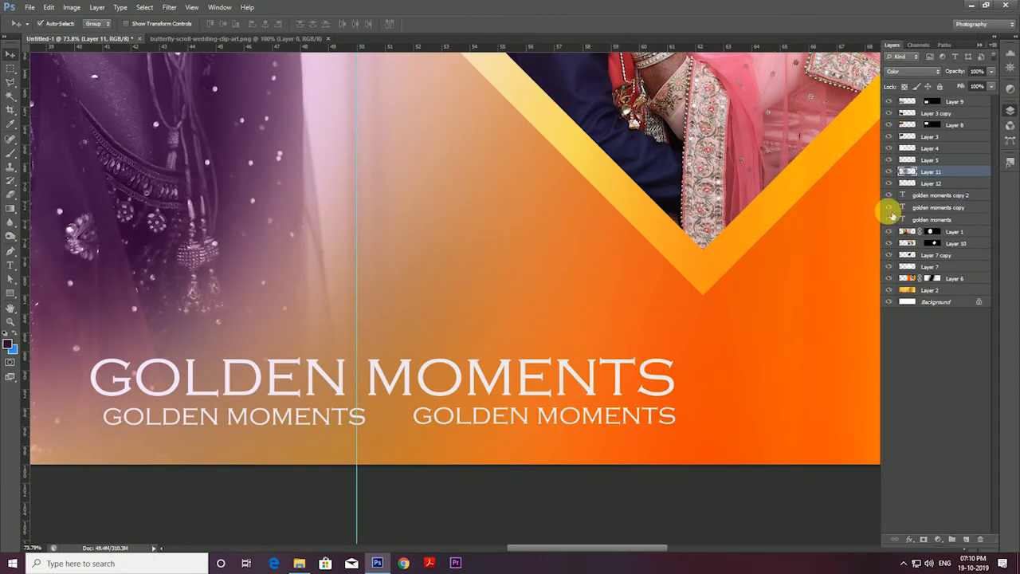
click(942, 208)
key(ctrl+t)
drag(614, 419, 594, 422)
key(Return)
Fade both small GOLDEN MOMENTS lines by lowering their layer opacity, setting the left copy to 33%.
click(992, 72)
click(967, 84)
drag(947, 84, 953, 84)
right_click(296, 410)
click(321, 425)
click(991, 72)
click(957, 84)
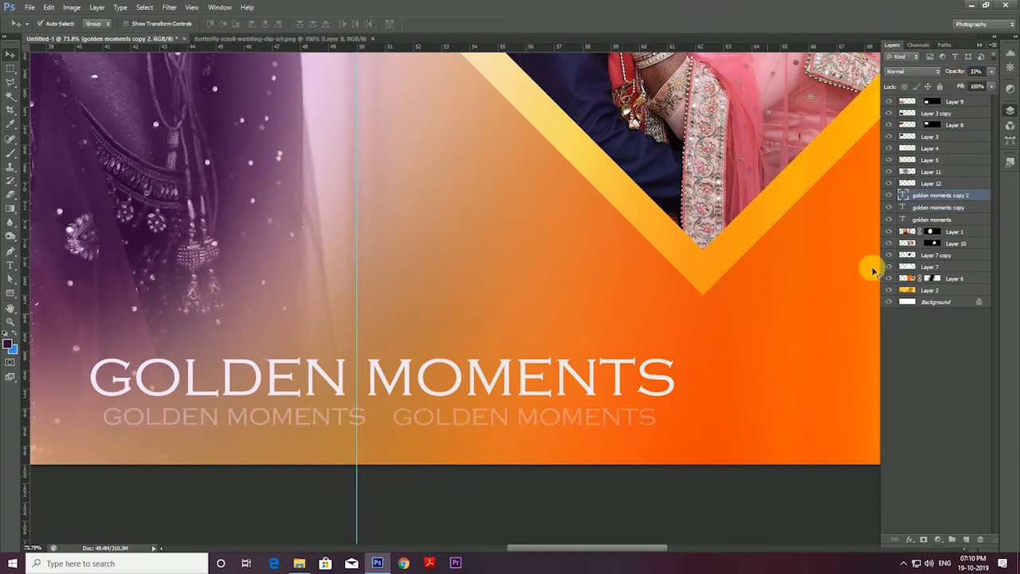
click(989, 45)
scroll(646, 183, down, 5)
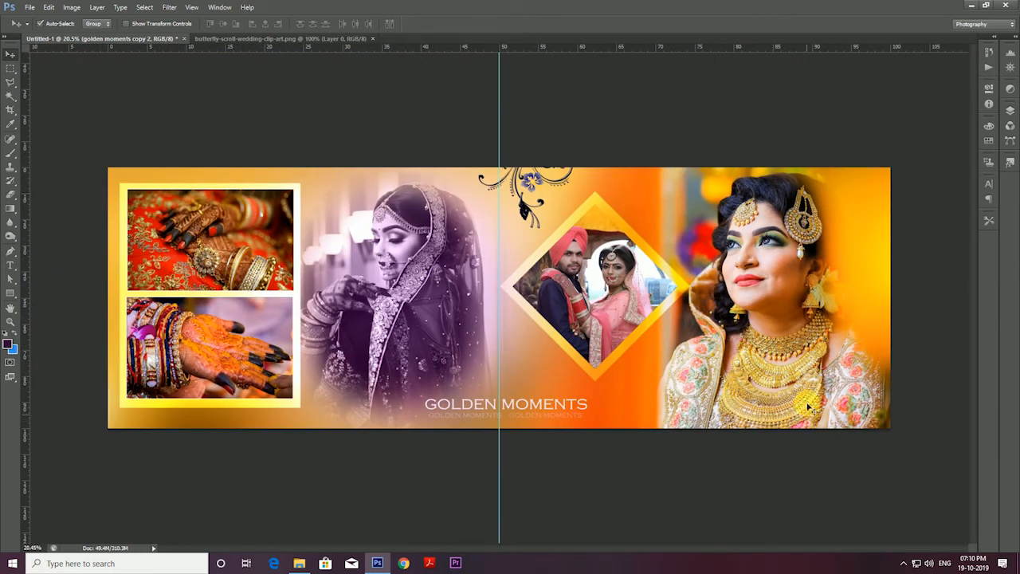
Paint on the right bride's layer mask with a 1700 px black brush to blend her lower right edge into the background.
click(808, 406)
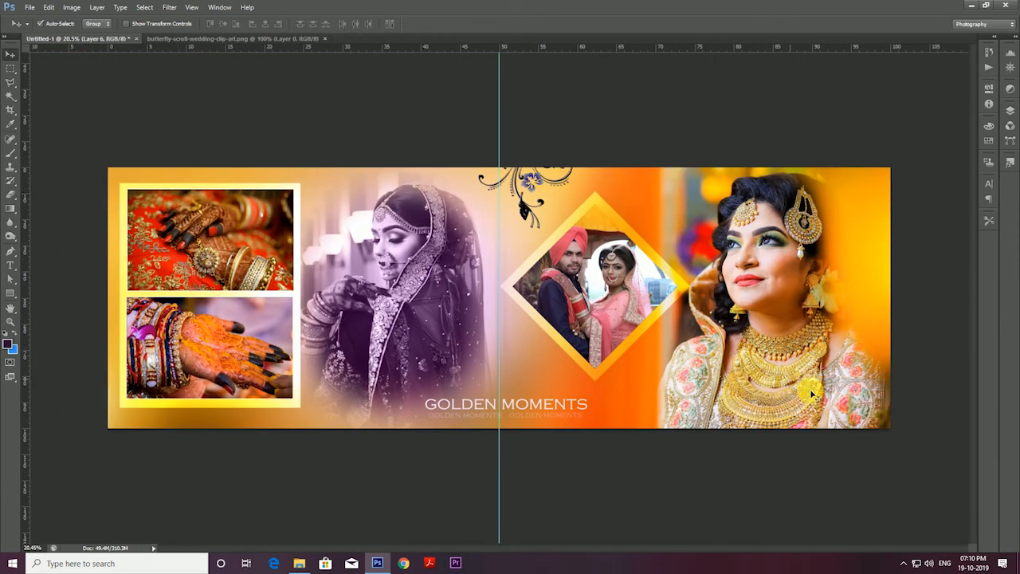
click(1010, 111)
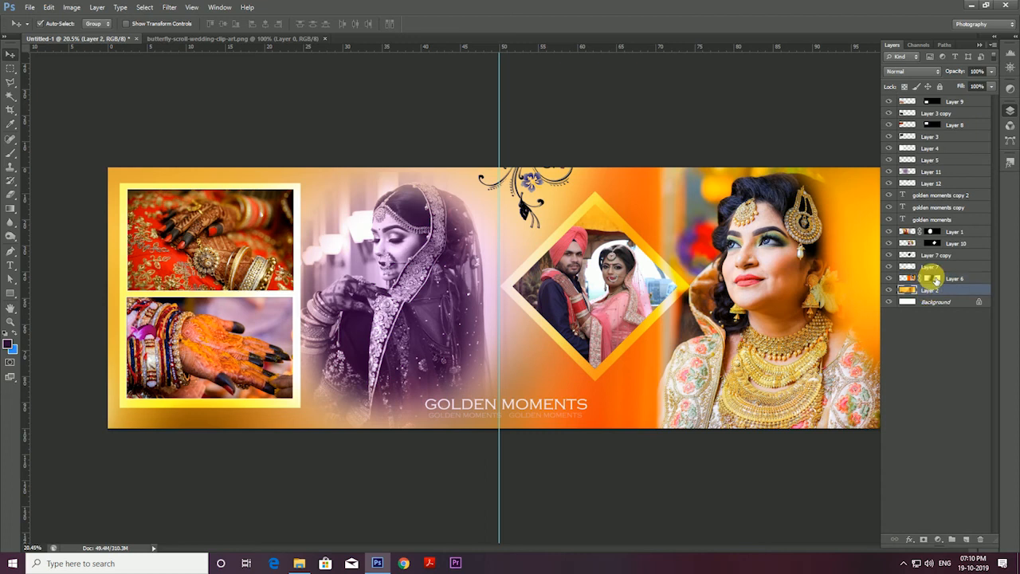
click(931, 279)
key(b)
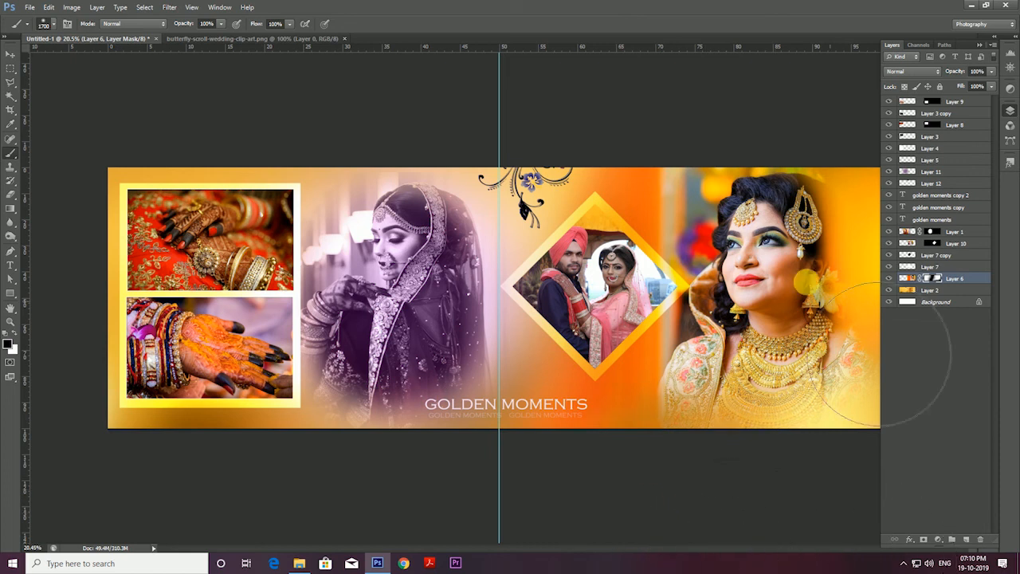
click(10, 54)
Try Luminosity blending on the right bride's layer at 82% and at 100% opacity.
click(907, 278)
click(992, 71)
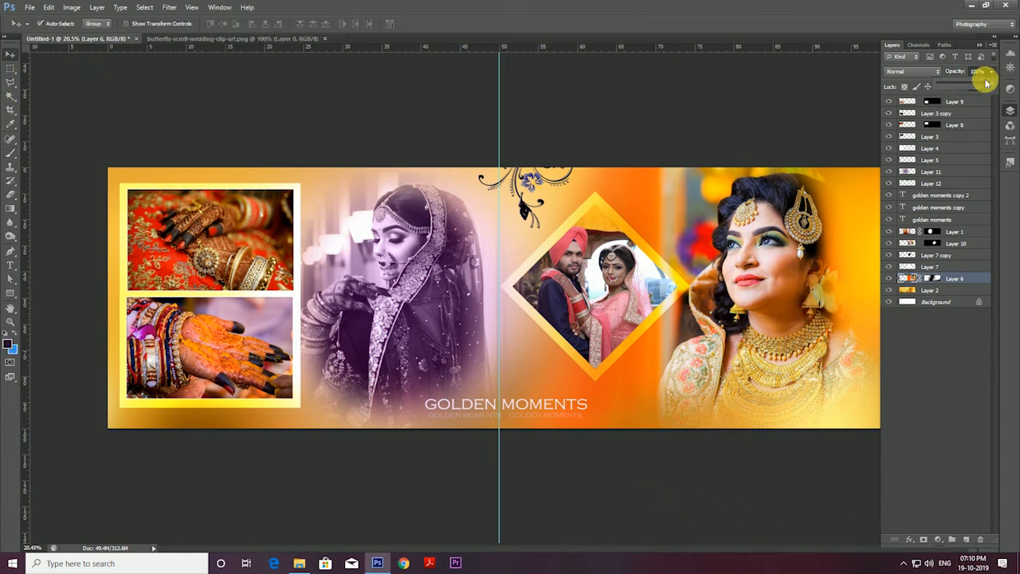
drag(988, 85, 979, 86)
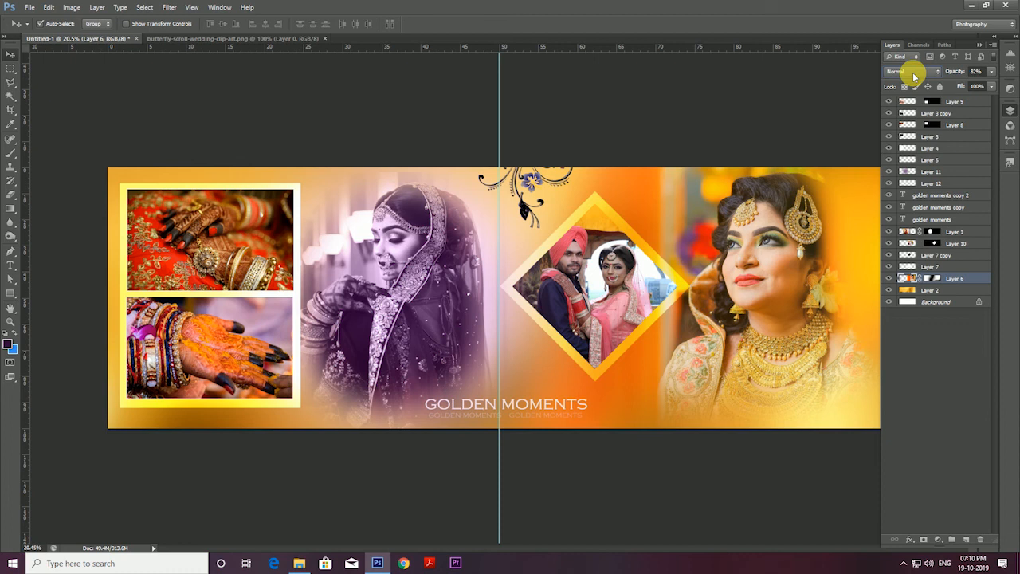
click(908, 71)
click(898, 347)
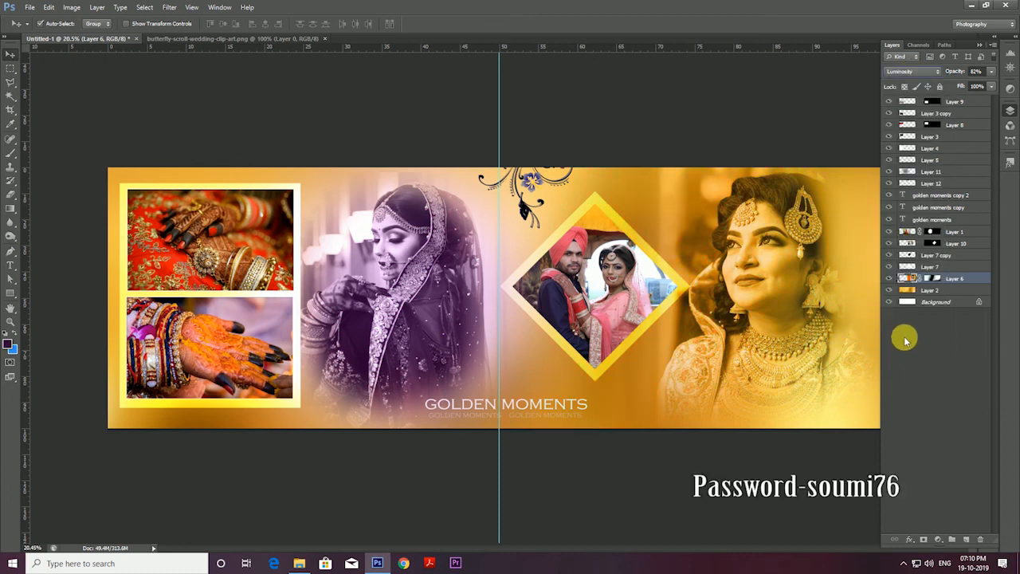
click(991, 72)
drag(991, 85, 1002, 85)
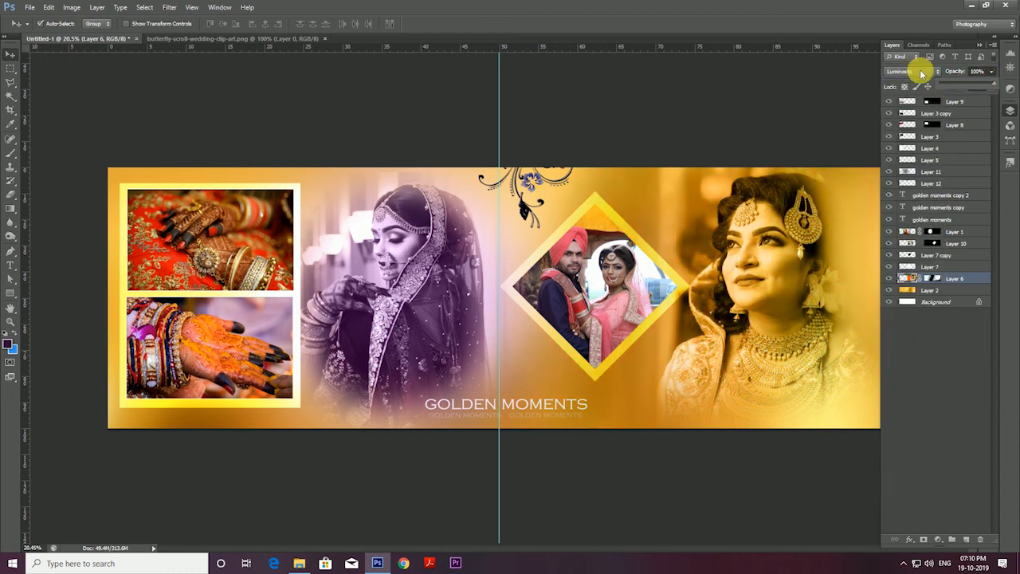
Try Overlay blending on the right bride's layer and return its blend mode to Normal.
click(909, 71)
click(894, 211)
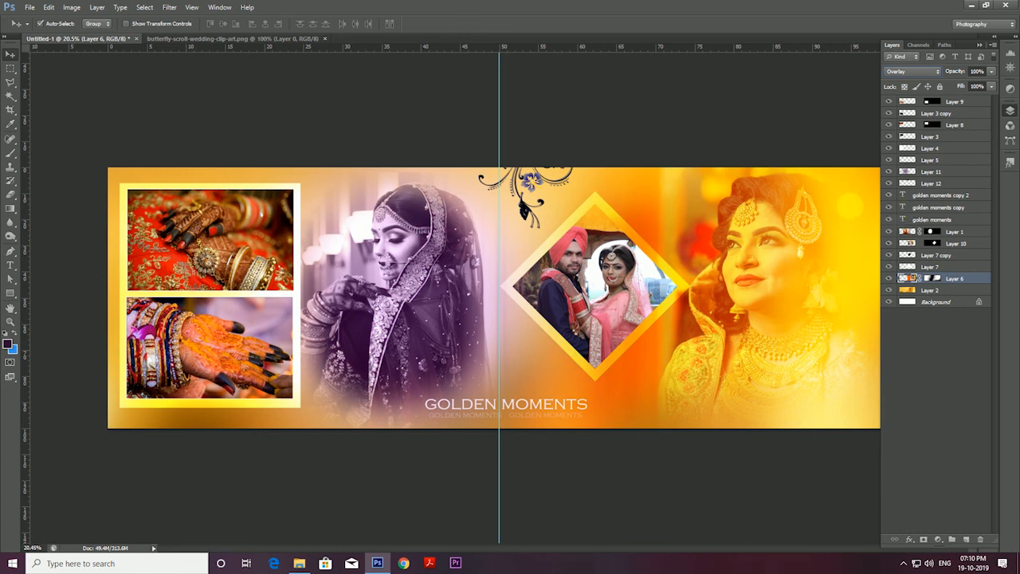
click(903, 72)
click(956, 63)
click(905, 72)
click(902, 82)
click(986, 45)
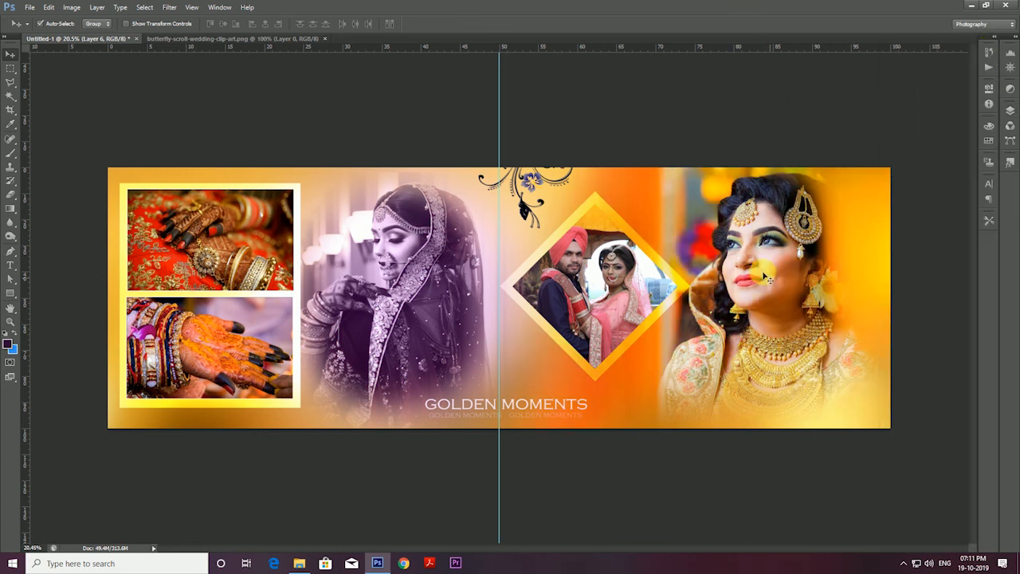